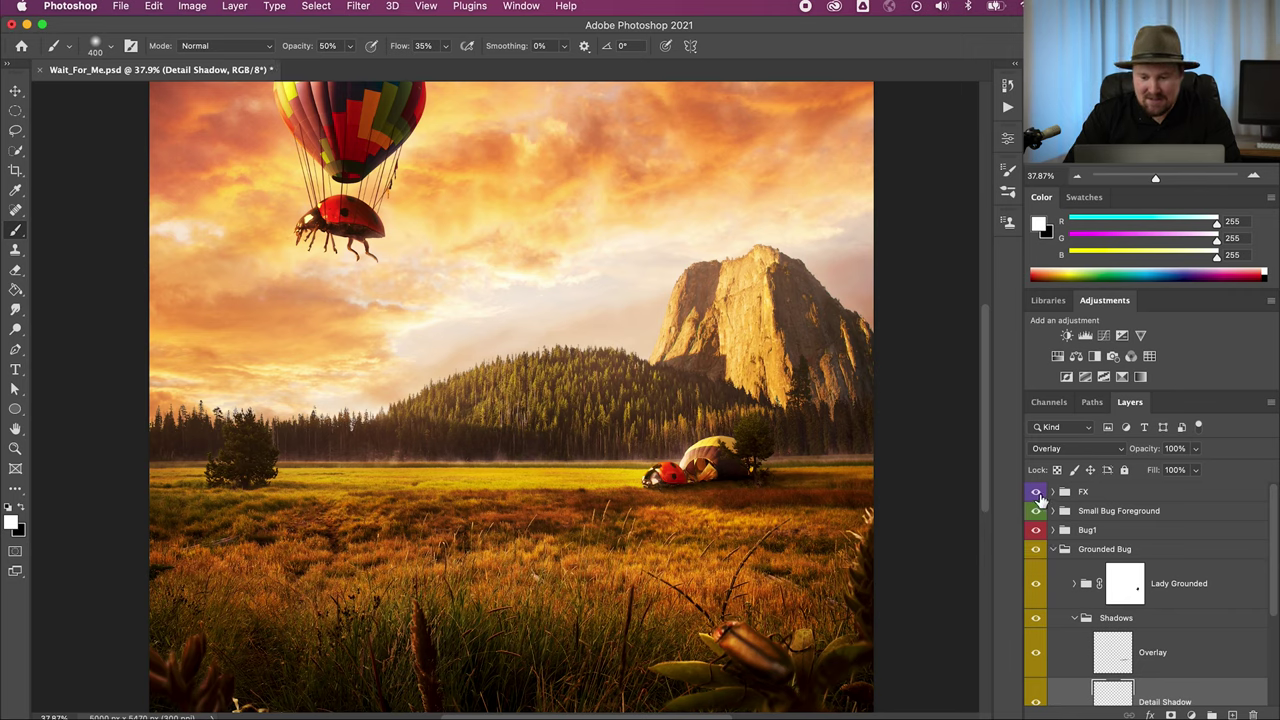
Step: Hide the FX lighting and toggle the Grounded Bug group off and on to compare
click(1036, 491)
click(1037, 556)
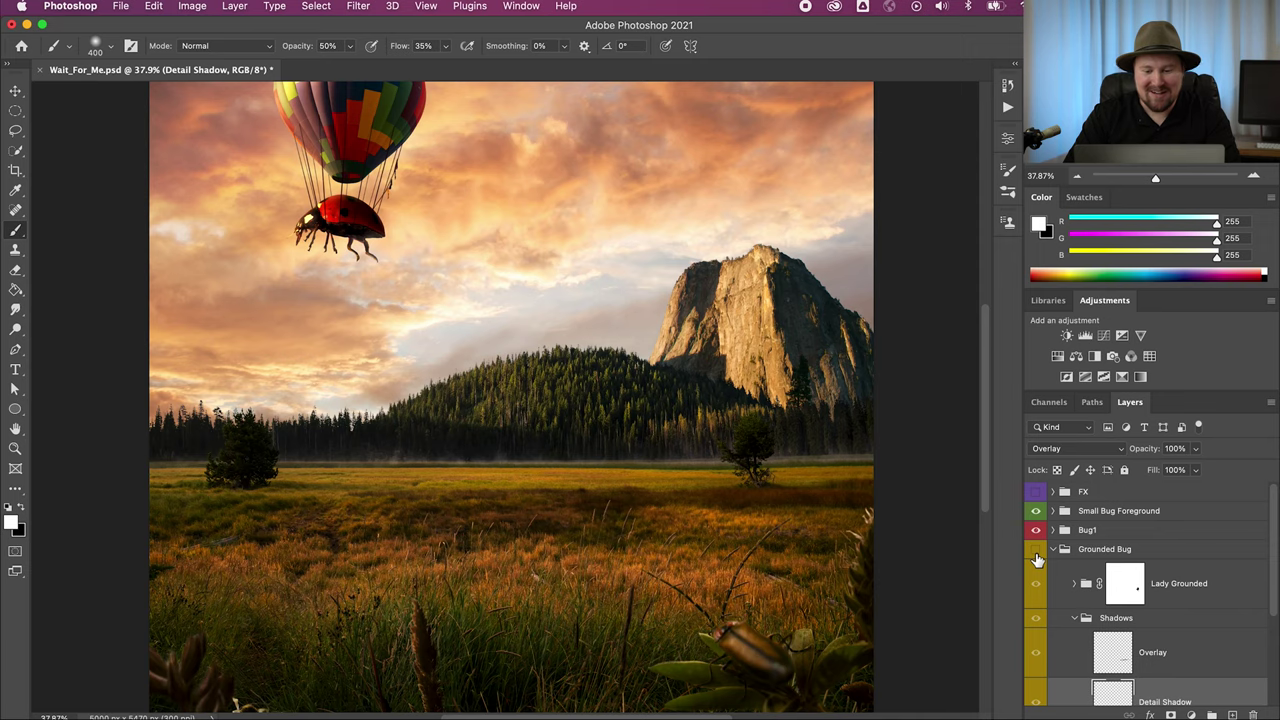
click(1037, 556)
click(1037, 556)
click(1037, 556)
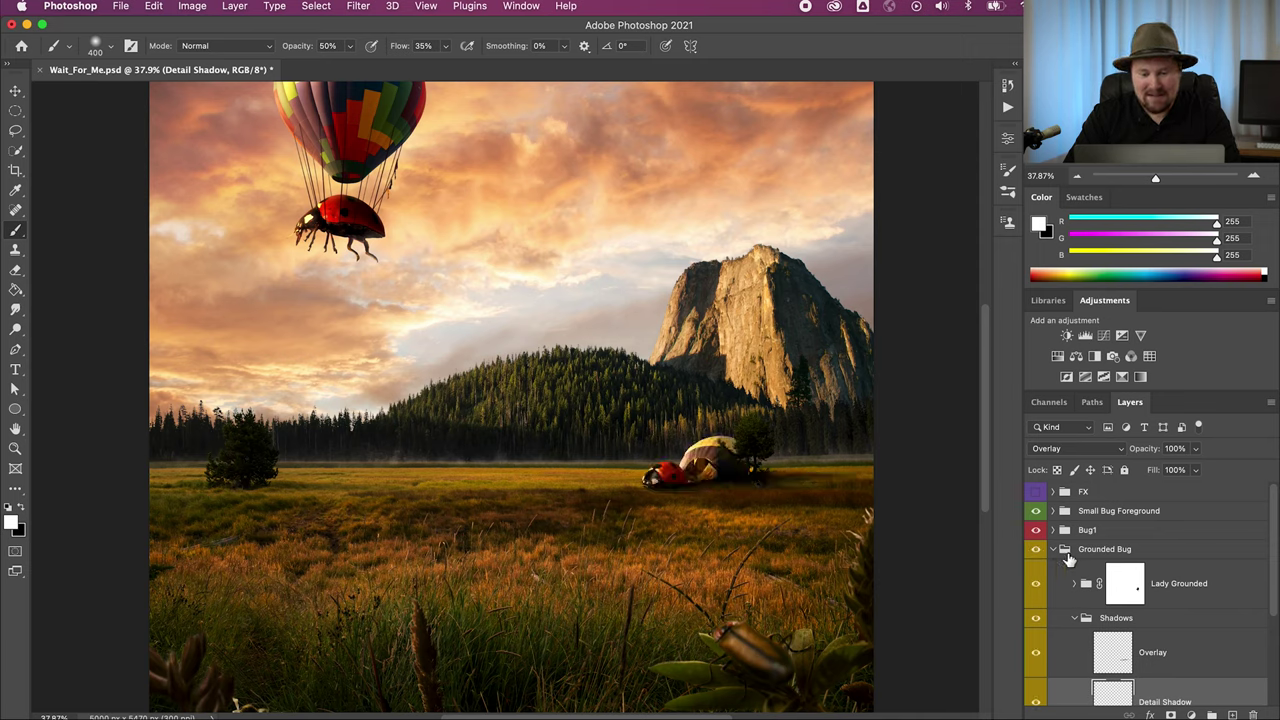
Step: Hide the grounded ladybug's Shadows group and select its Normal shadow layer
scroll(1080, 565, down, 3)
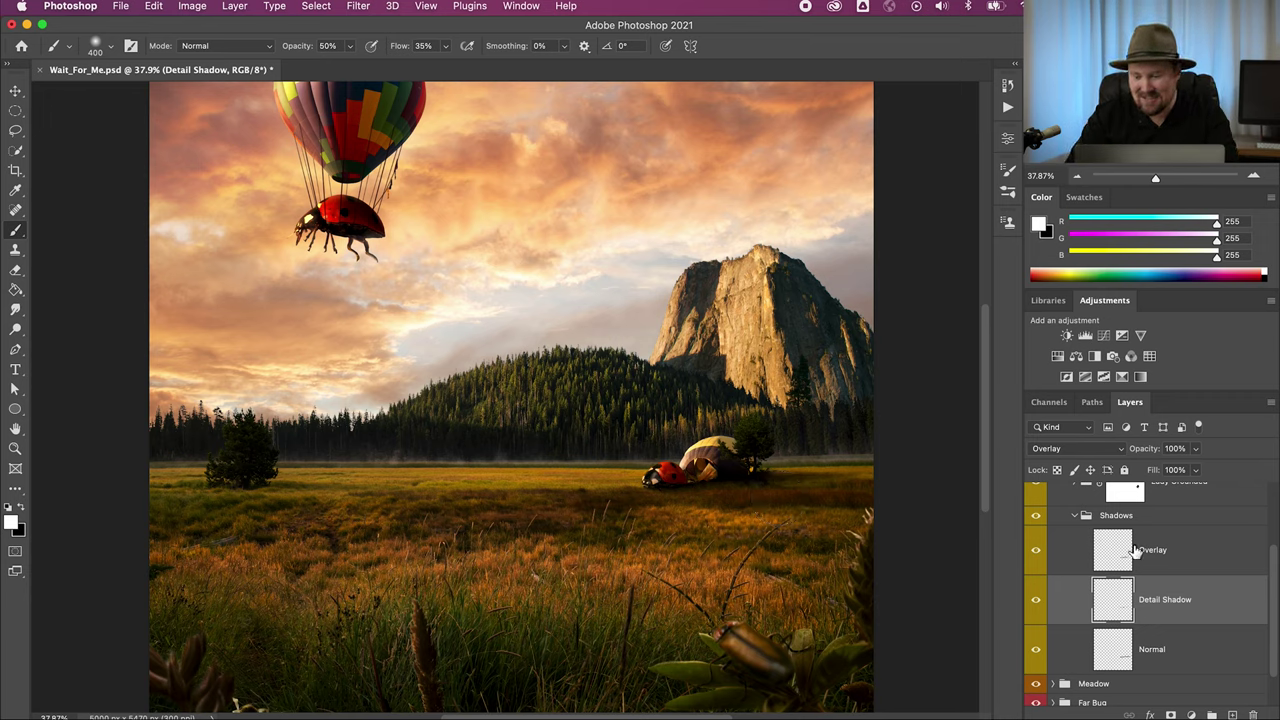
scroll(1135, 550, up, 2)
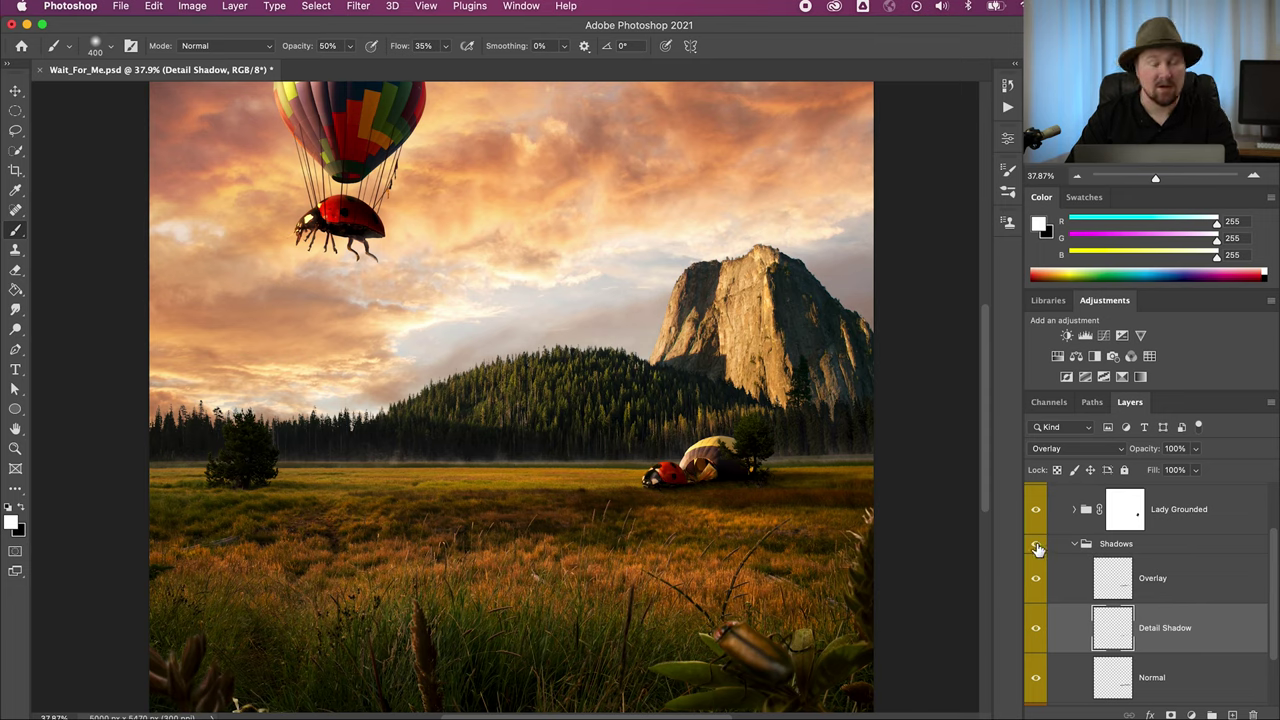
click(1037, 546)
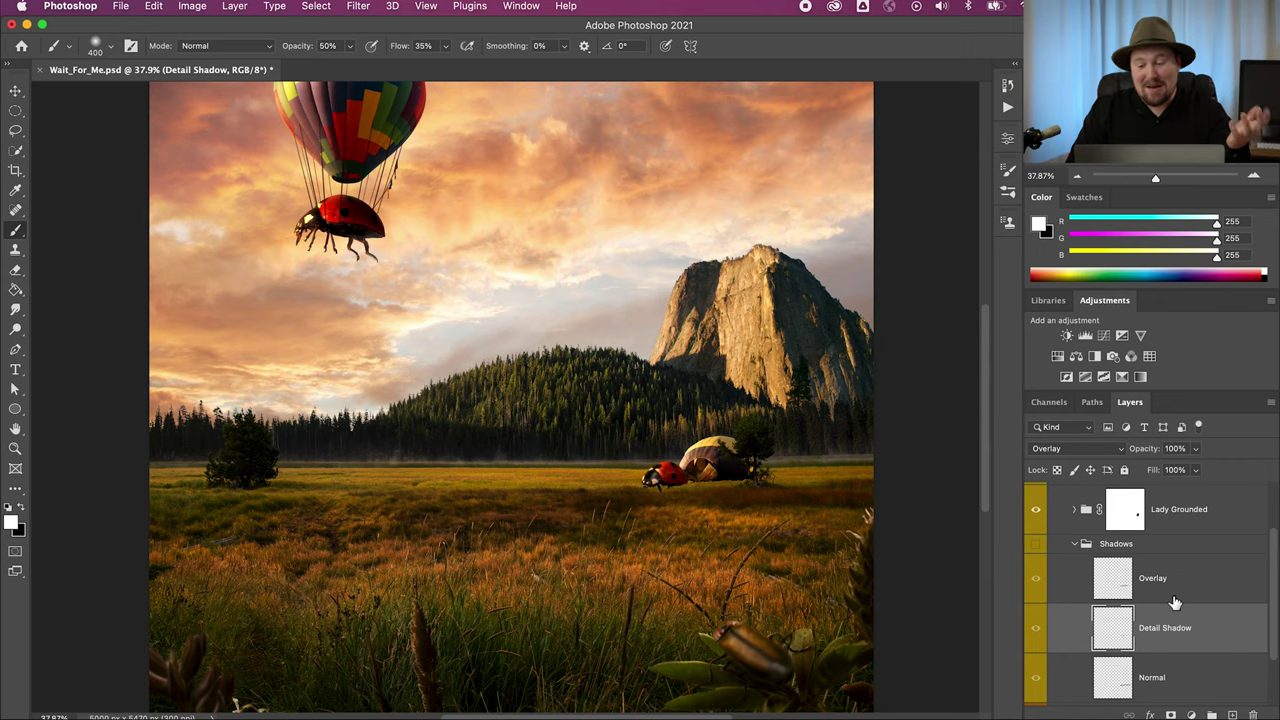
scroll(1175, 601, down, 1)
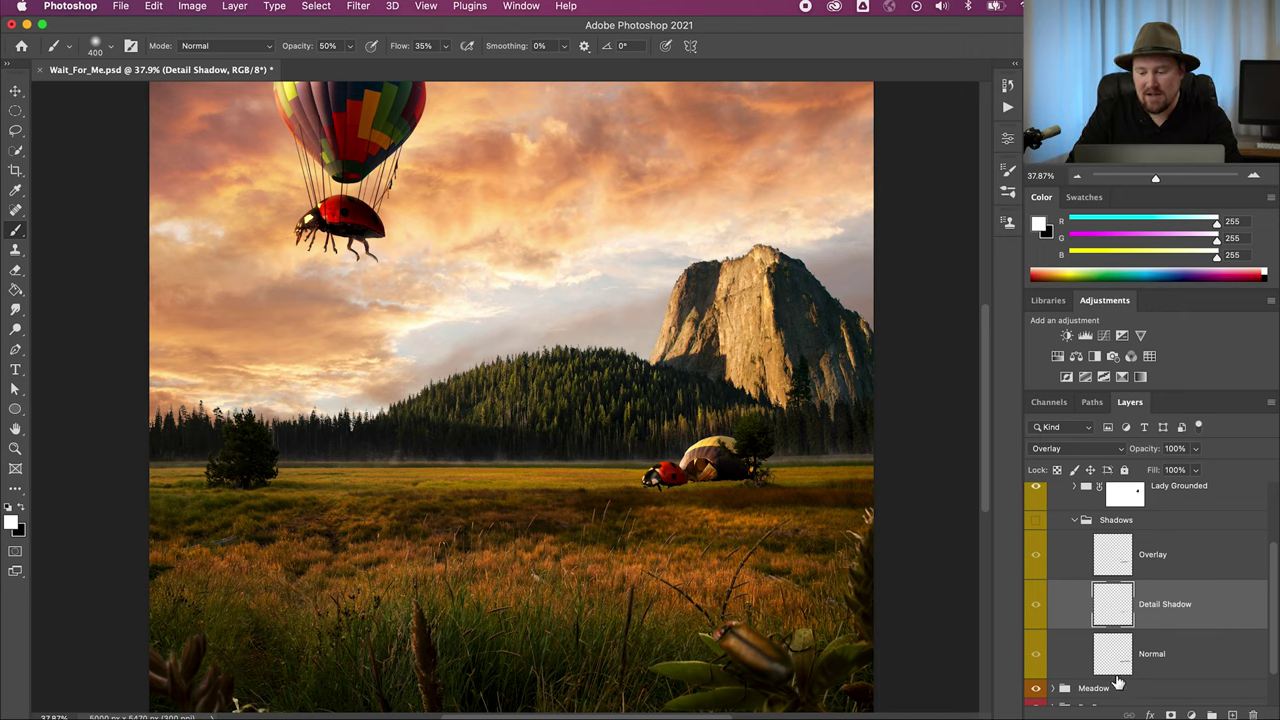
click(1150, 660)
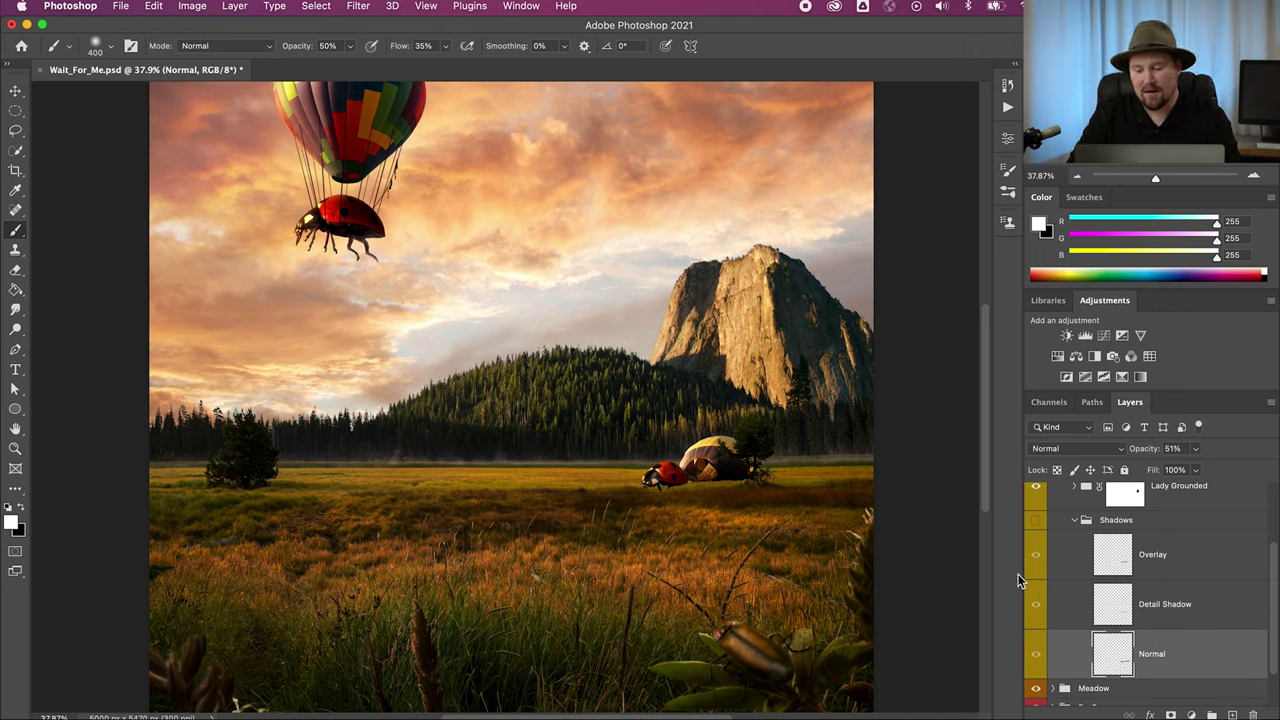
Step: Show Shadows with only its Normal layer visible, then add empty Layer 43 above Normal
click(1036, 520)
drag(1036, 554, 1036, 604)
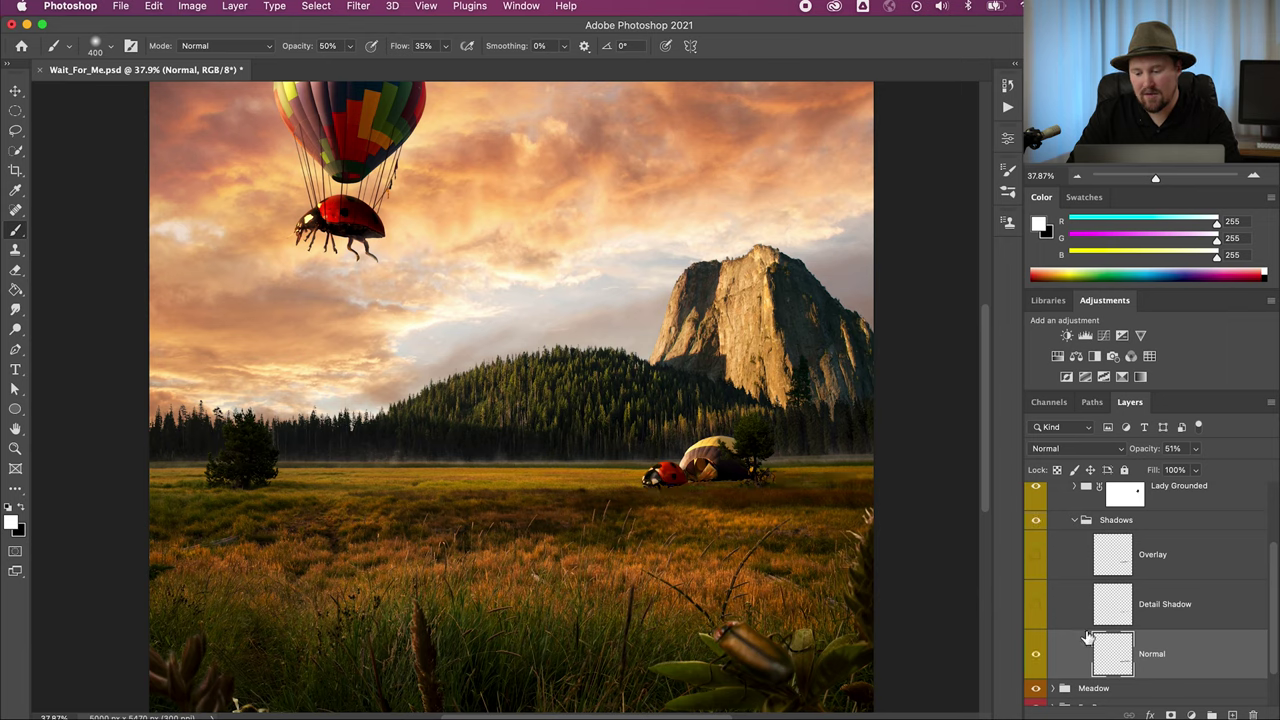
click(1035, 655)
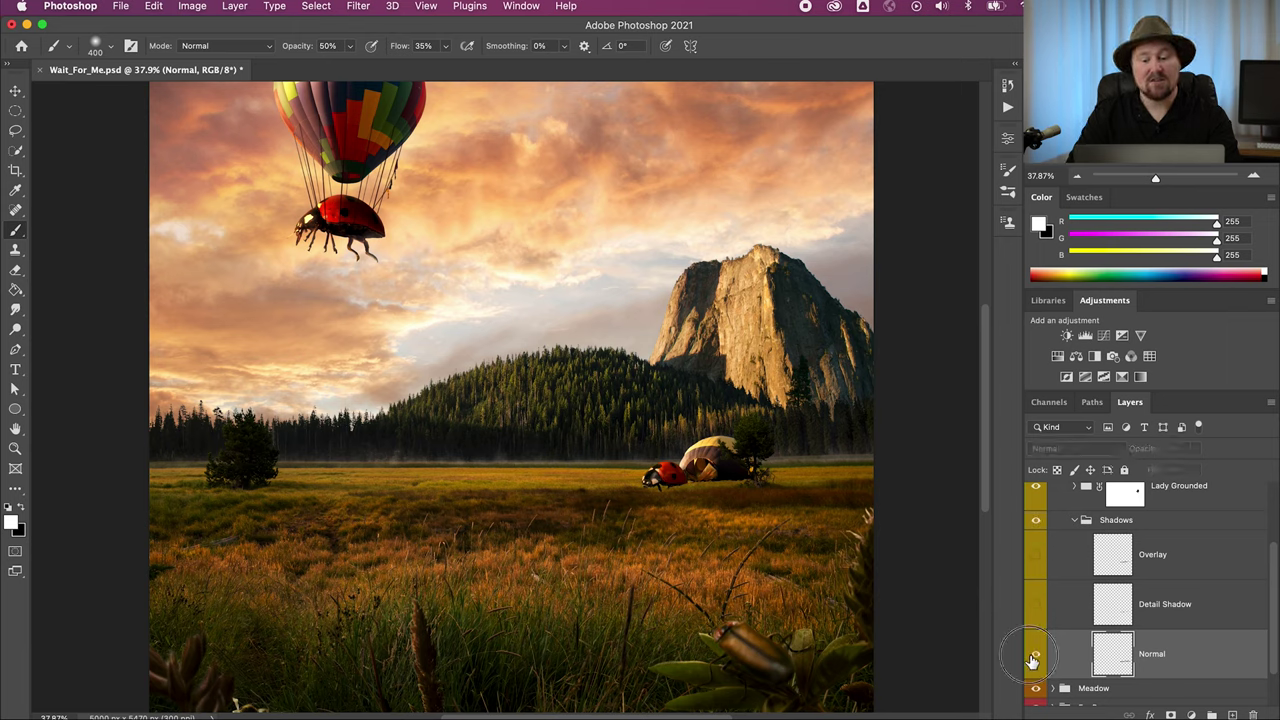
click(1034, 658)
click(1034, 660)
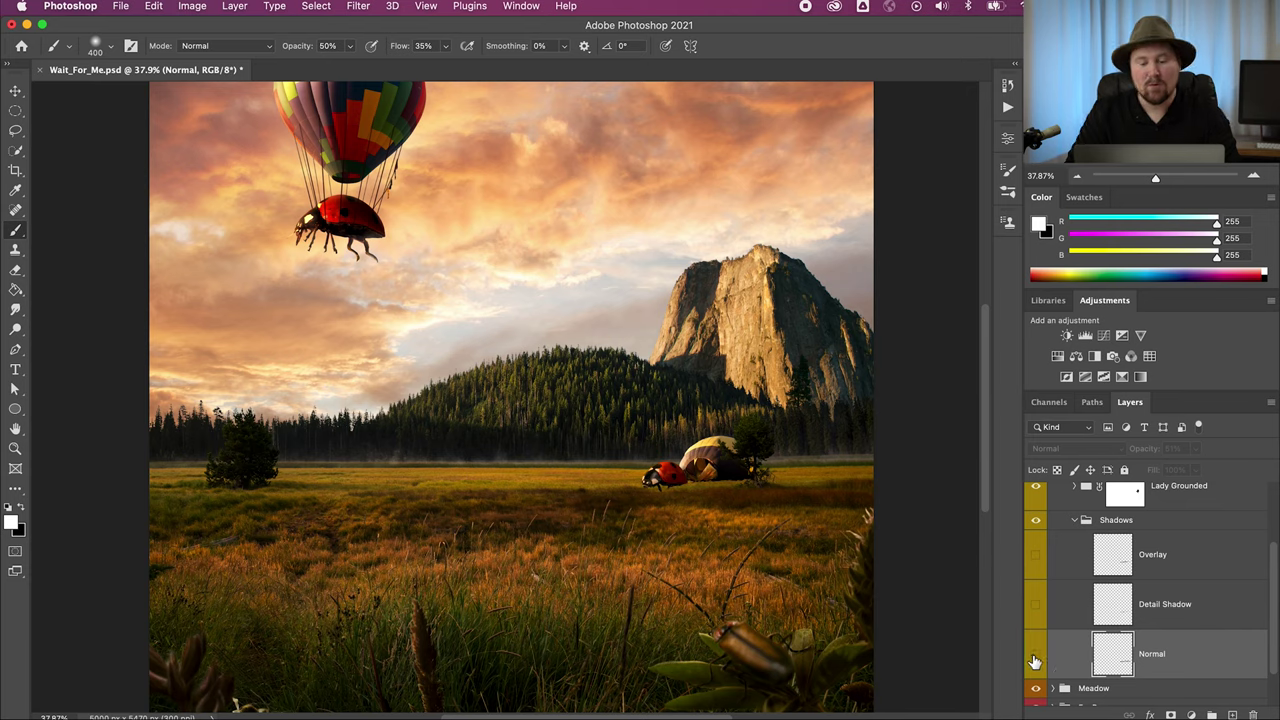
click(1035, 660)
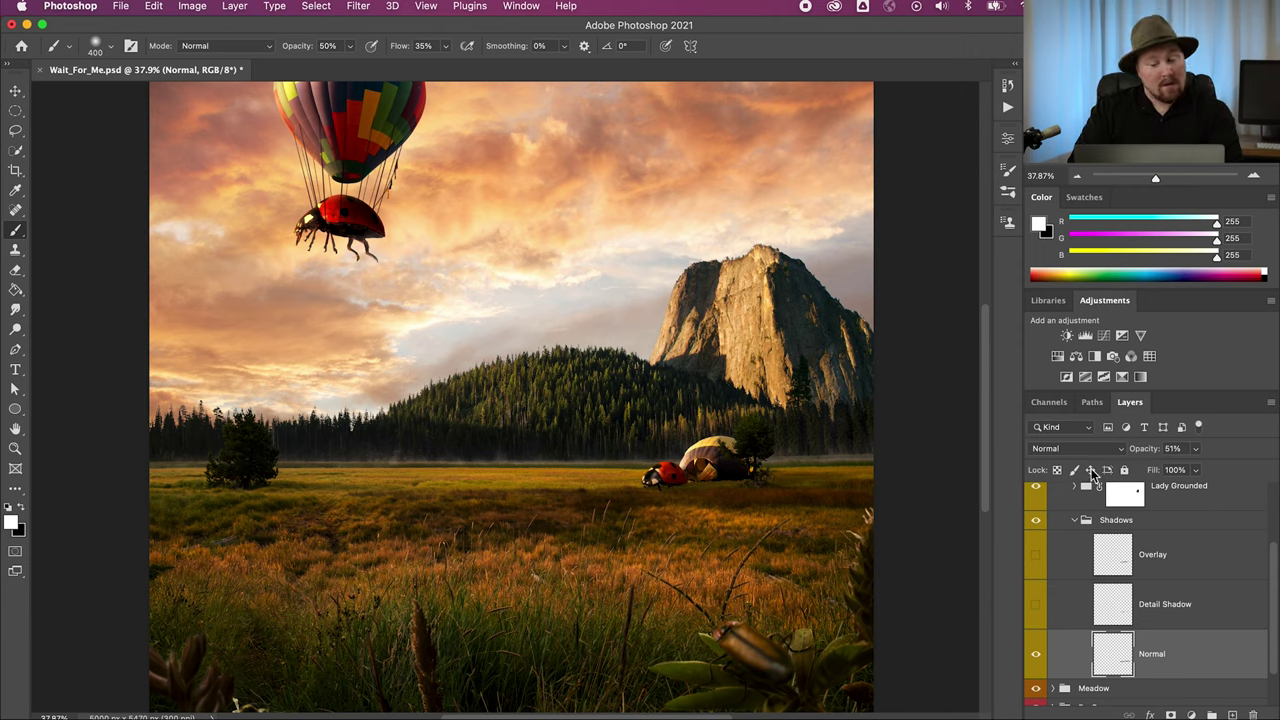
click(1234, 715)
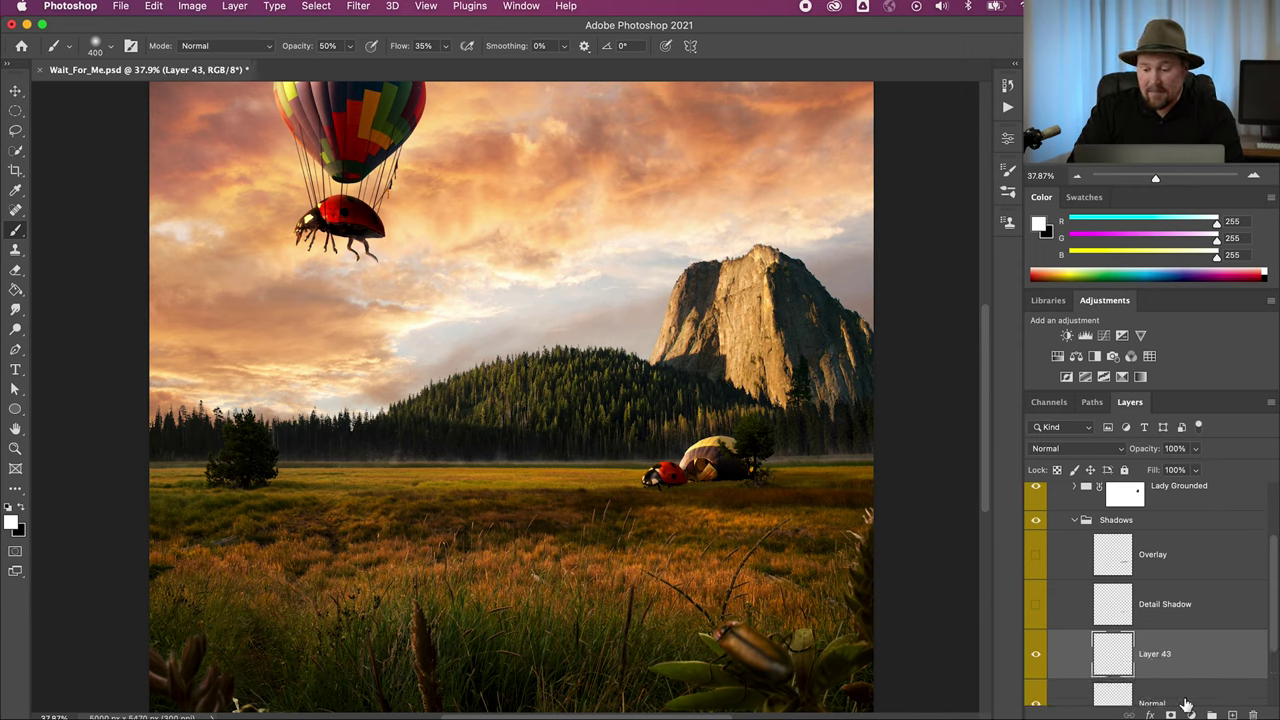
Step: Hide the Normal shadow and set up a 90 px black brush in Normal mode on Layer 43
click(1038, 669)
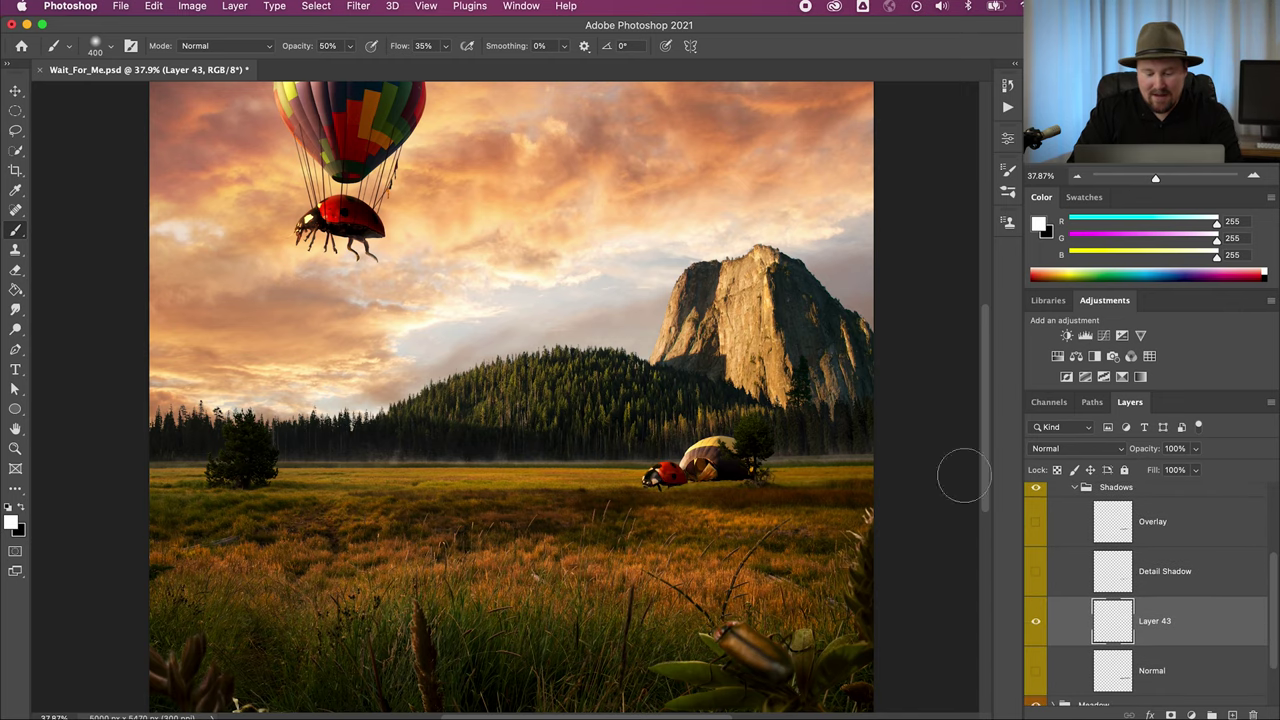
scroll(735, 487, up, 5)
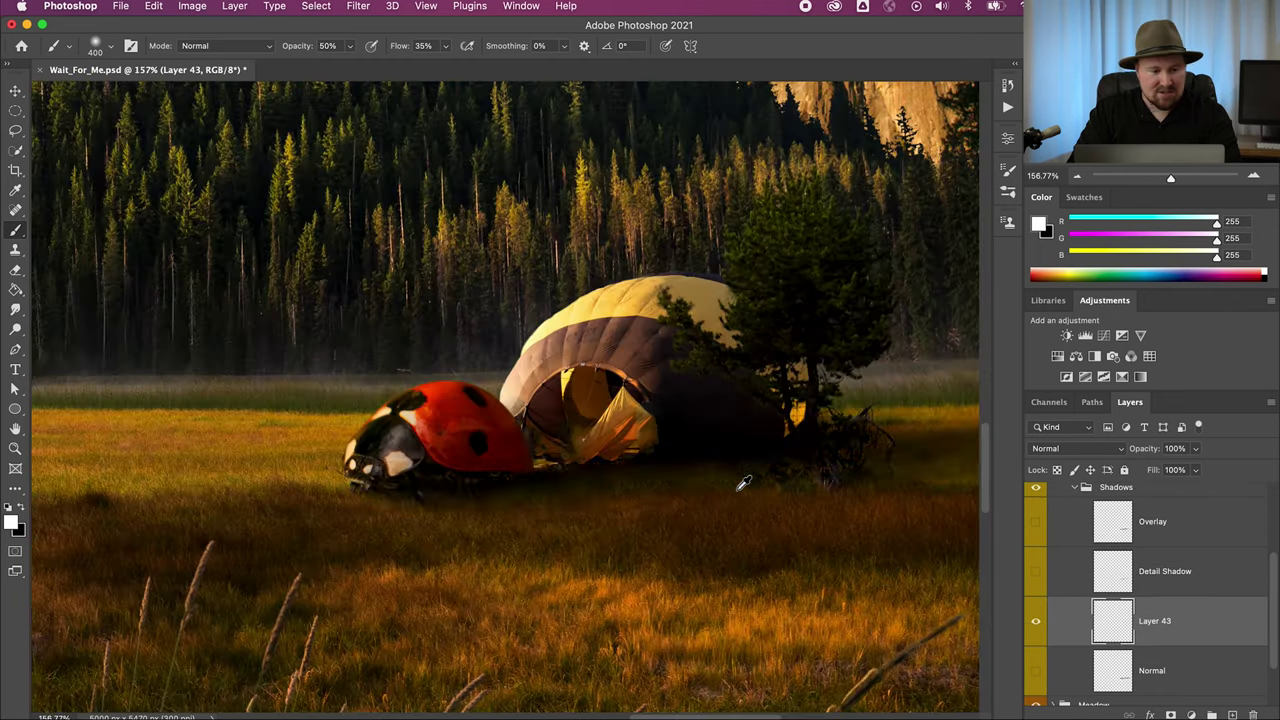
key(bracketleft)
key(bracketleft)
key(bracketleft)
key(bracketleft)
key(bracketleft)
key(bracketleft)
key(bracketleft)
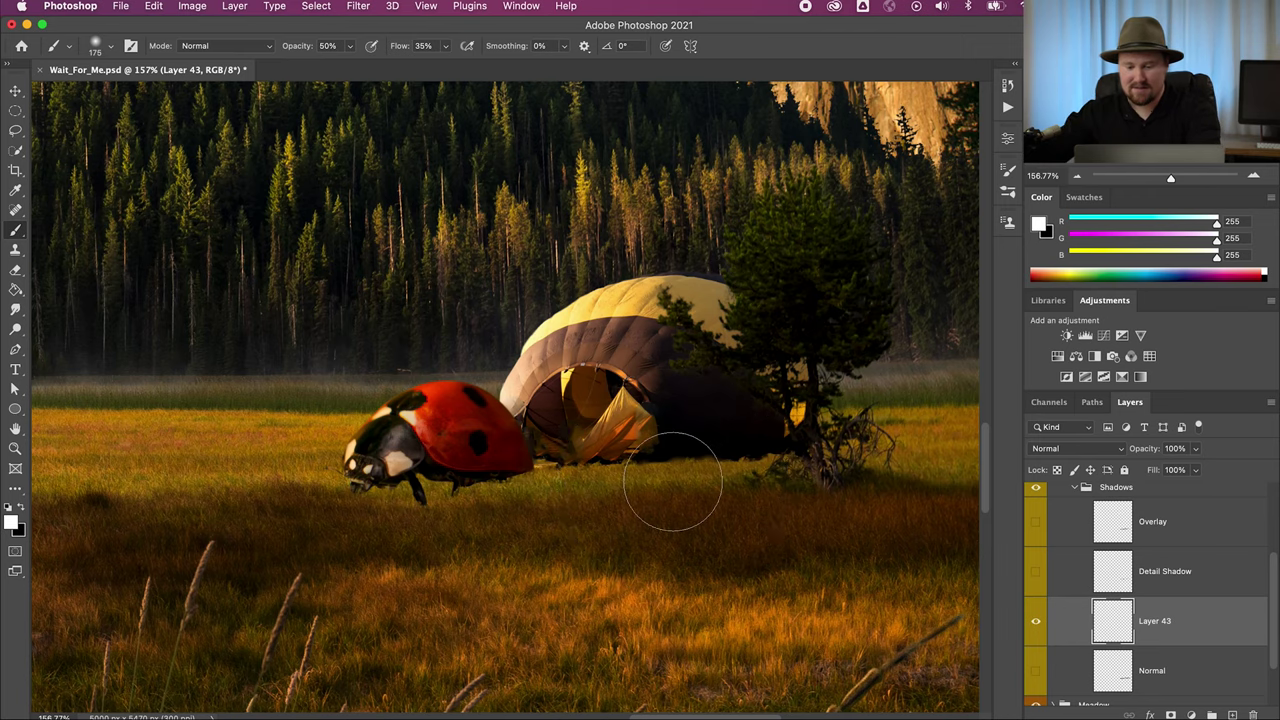
key(bracketleft)
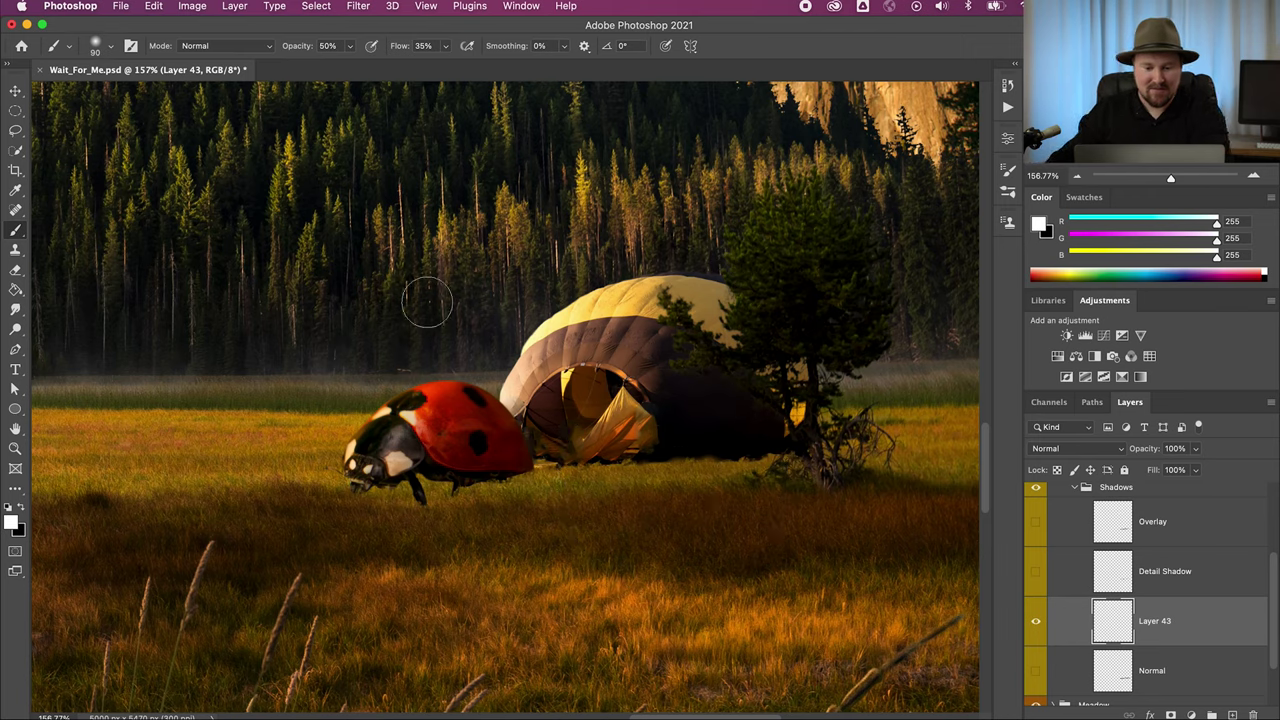
click(1072, 450)
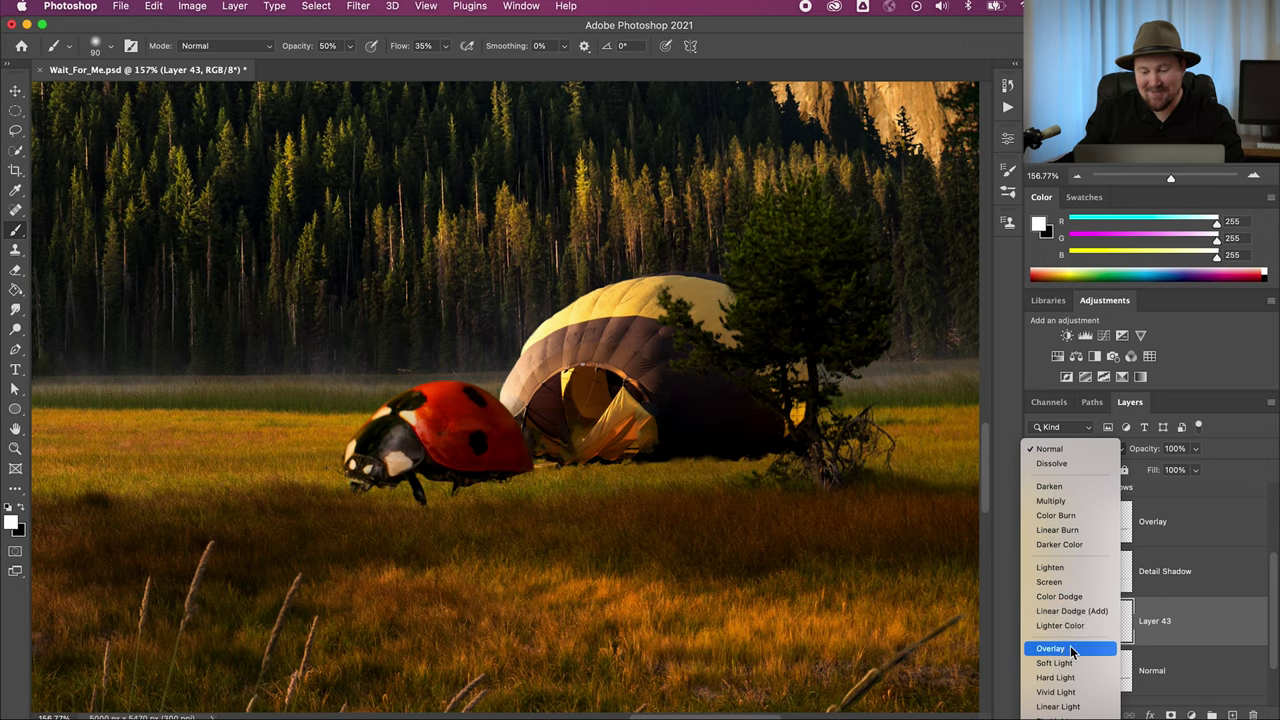
click(1063, 450)
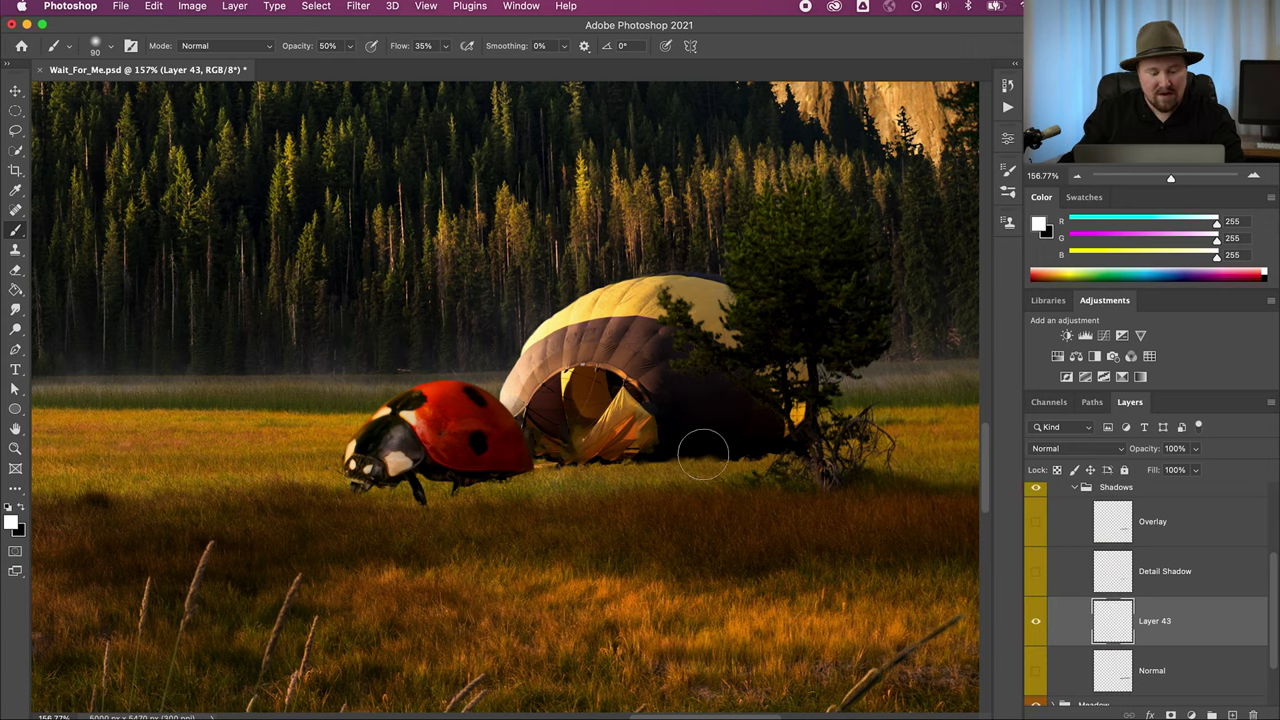
key(x)
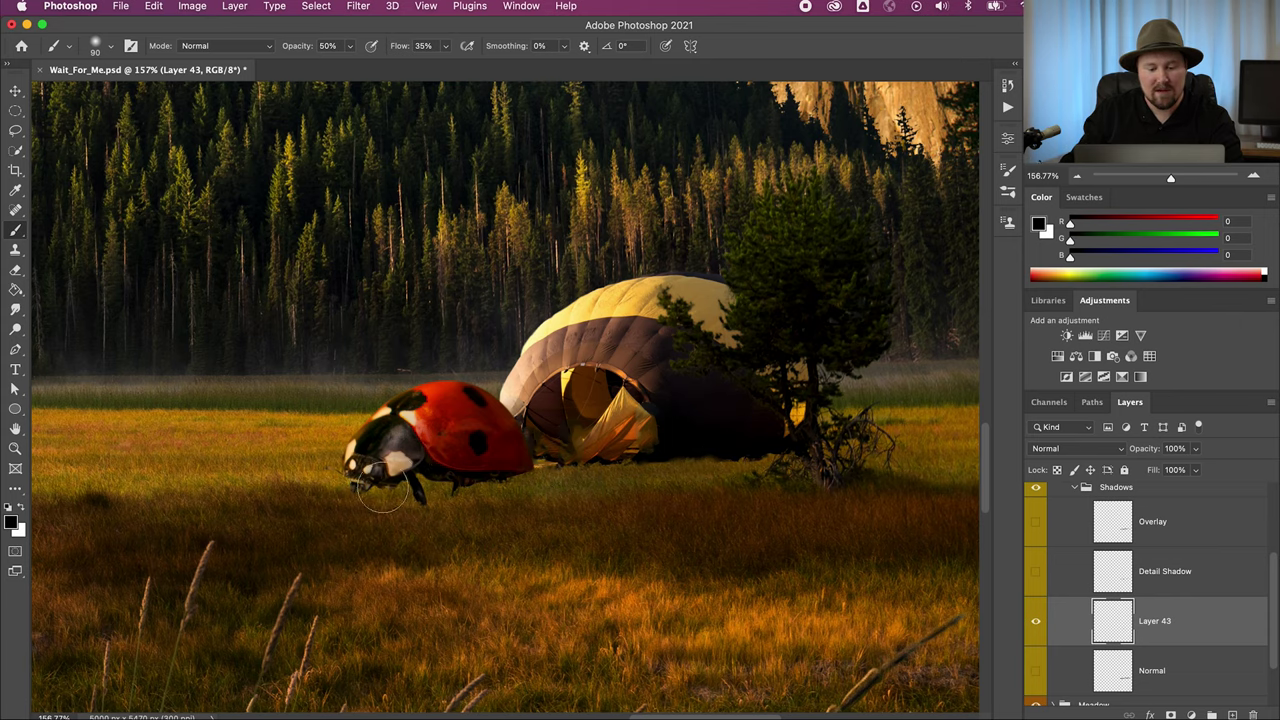
drag(829, 463, 640, 470)
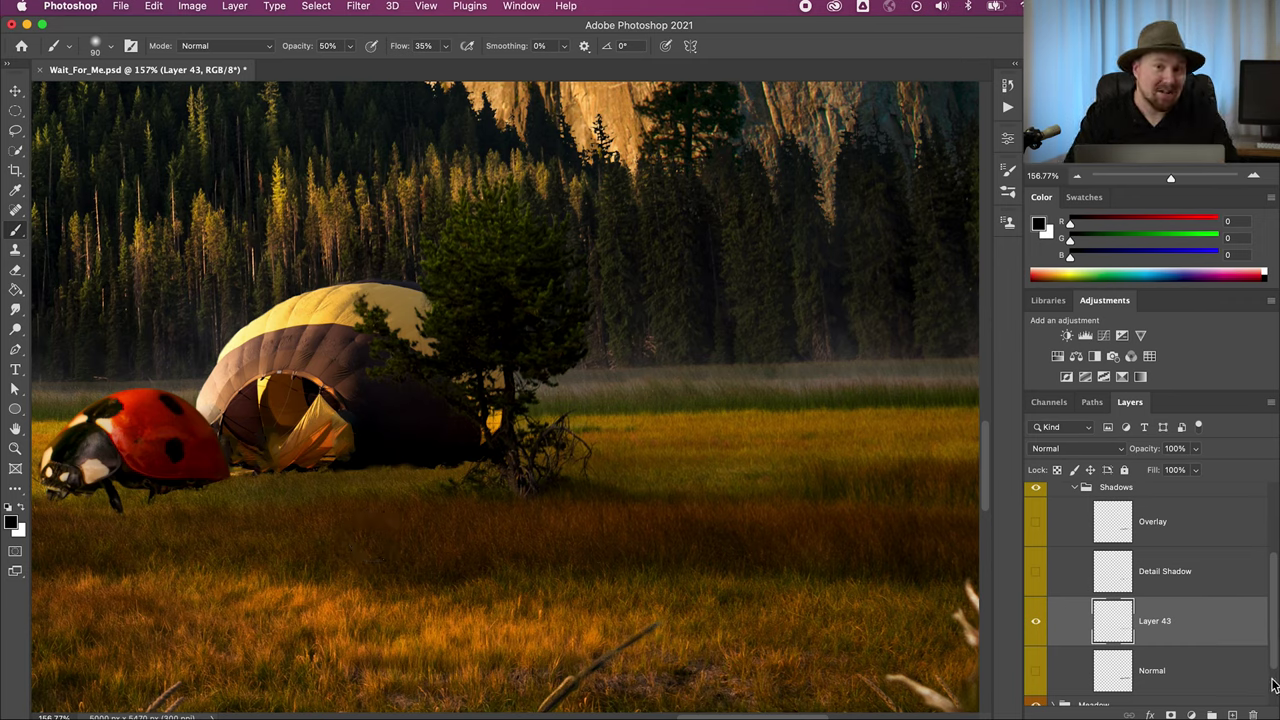
Step: Add Layer 44 in Overlay mode and shade the upper grass band black, undoing stray strokes
click(1232, 714)
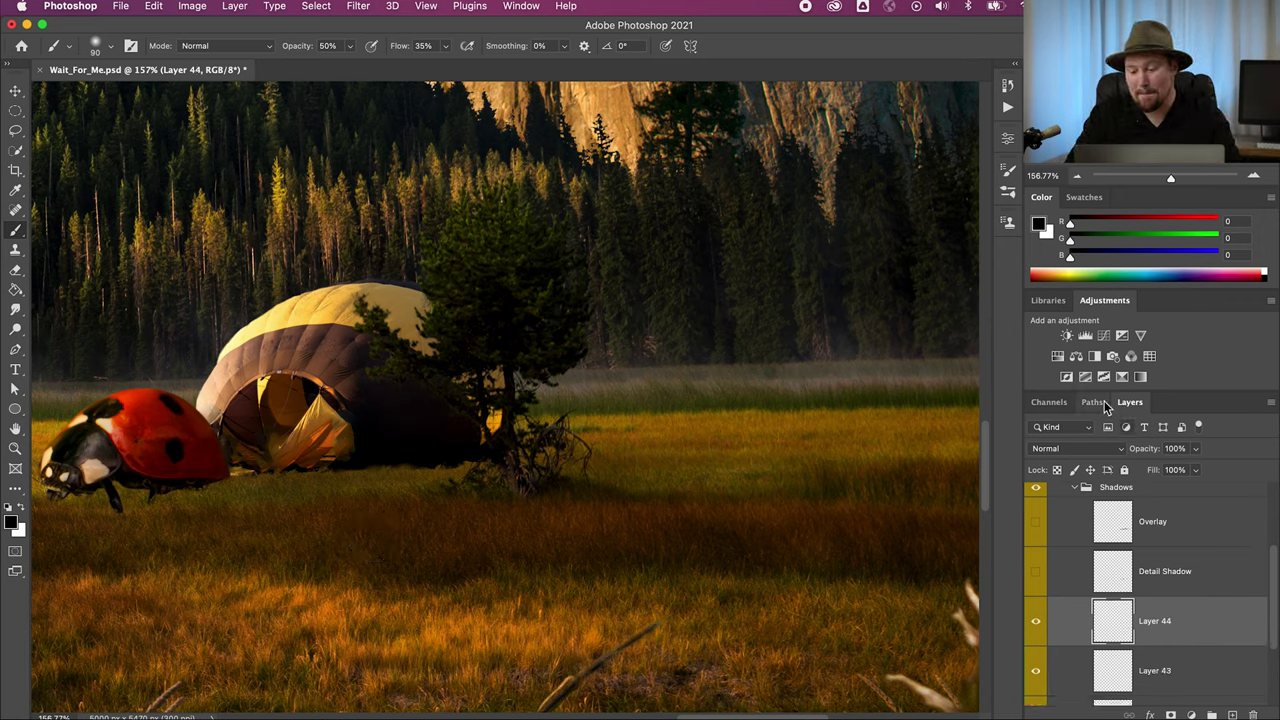
click(1053, 452)
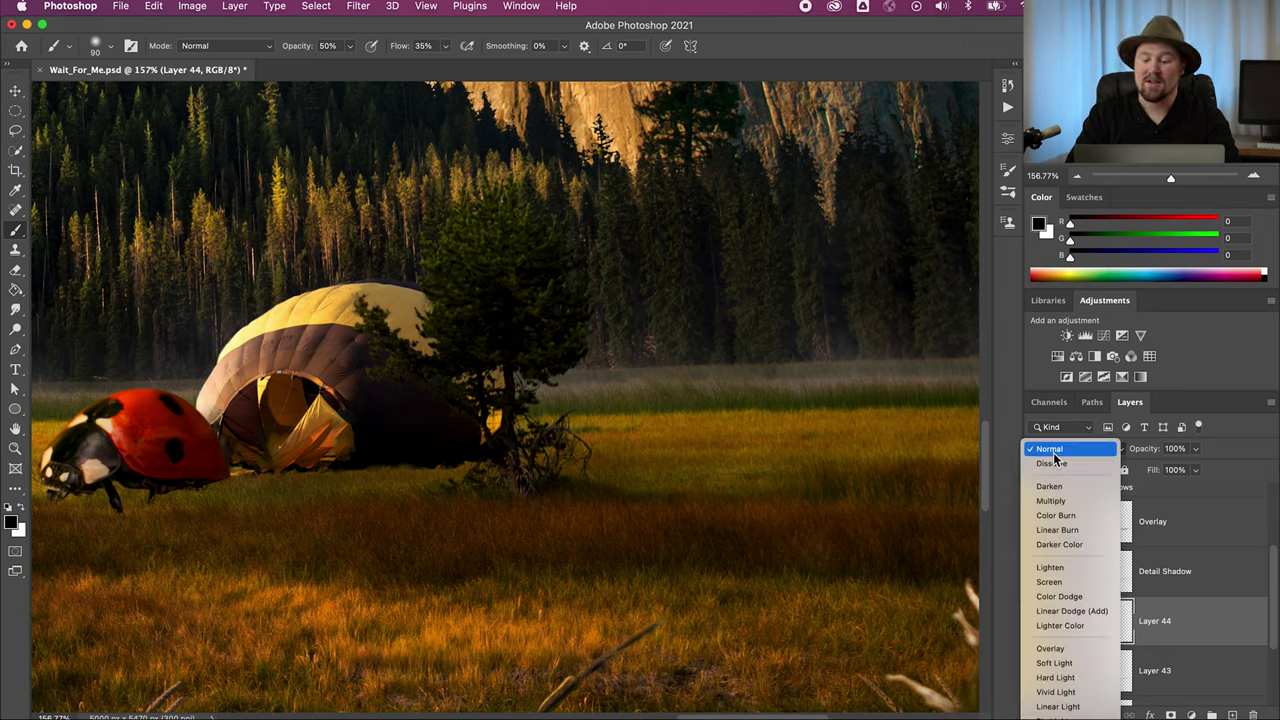
click(1061, 651)
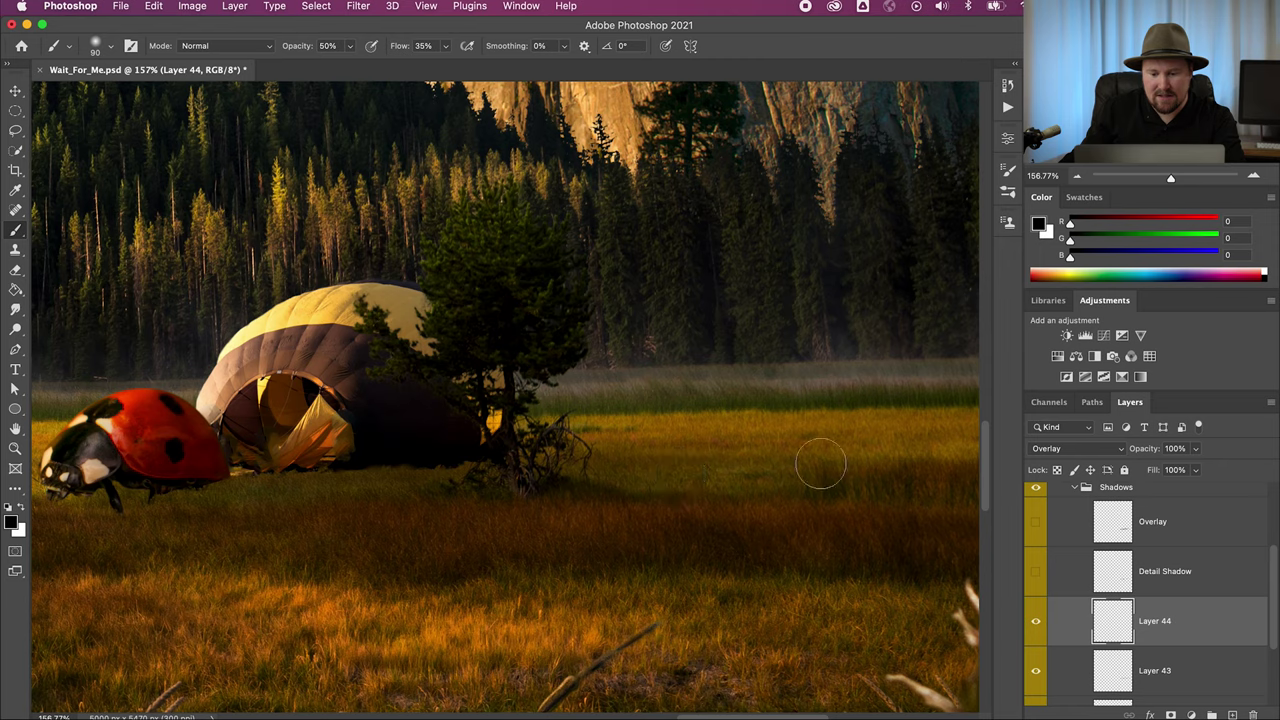
mouse_move(892, 413)
mouse_down()
mouse_move(813, 400)
mouse_move(929, 394)
mouse_move(764, 326)
mouse_move(694, 321)
mouse_move(692, 179)
mouse_move(790, 86)
mouse_move(796, 127)
mouse_move(755, 133)
mouse_move(861, 155)
mouse_move(647, 150)
mouse_move(563, 172)
mouse_move(527, 150)
mouse_move(629, 87)
mouse_move(540, 180)
mouse_up()
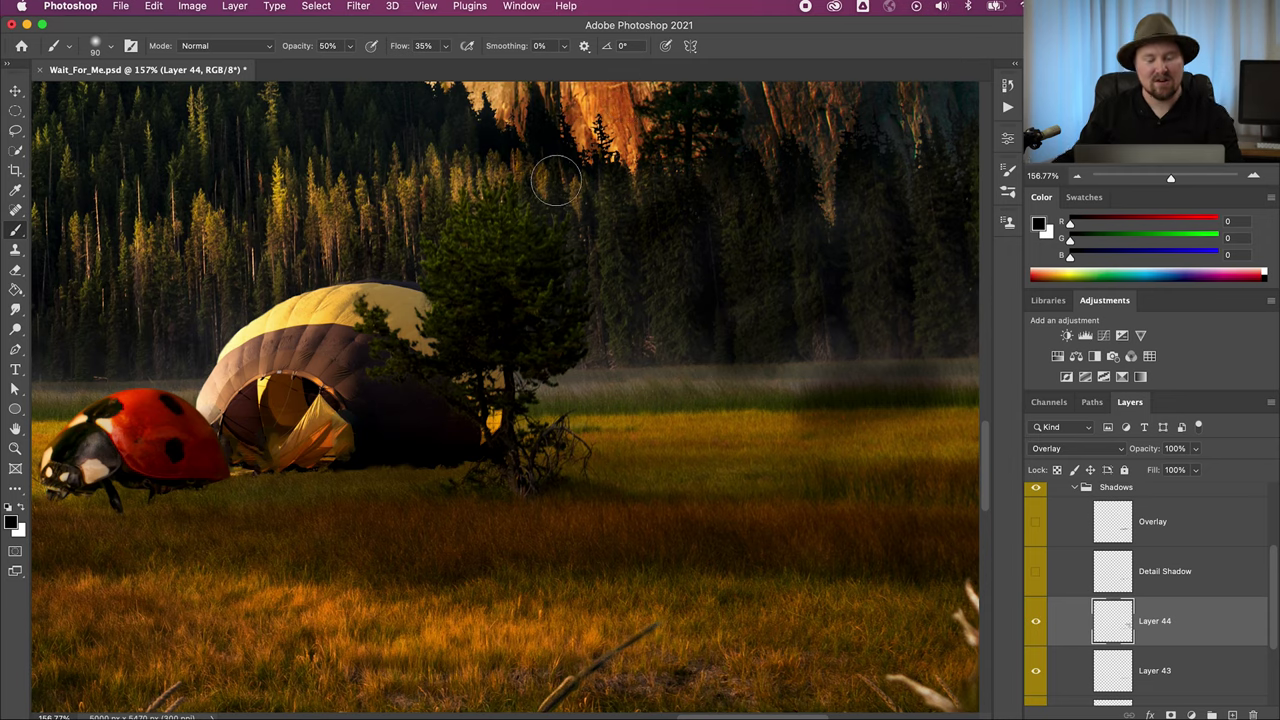
key(ctrl+z)
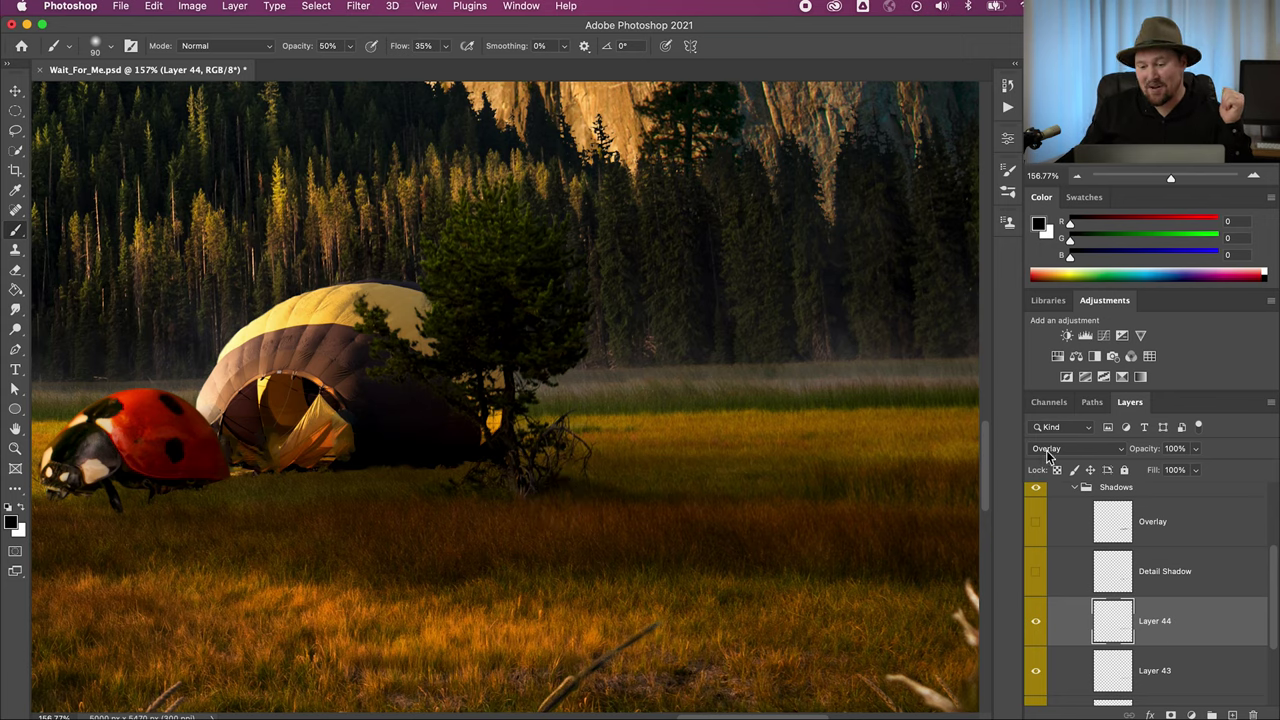
click(1037, 670)
Step: Toggle Layers 43 and 44 off and on to compare the new shading
click(1036, 621)
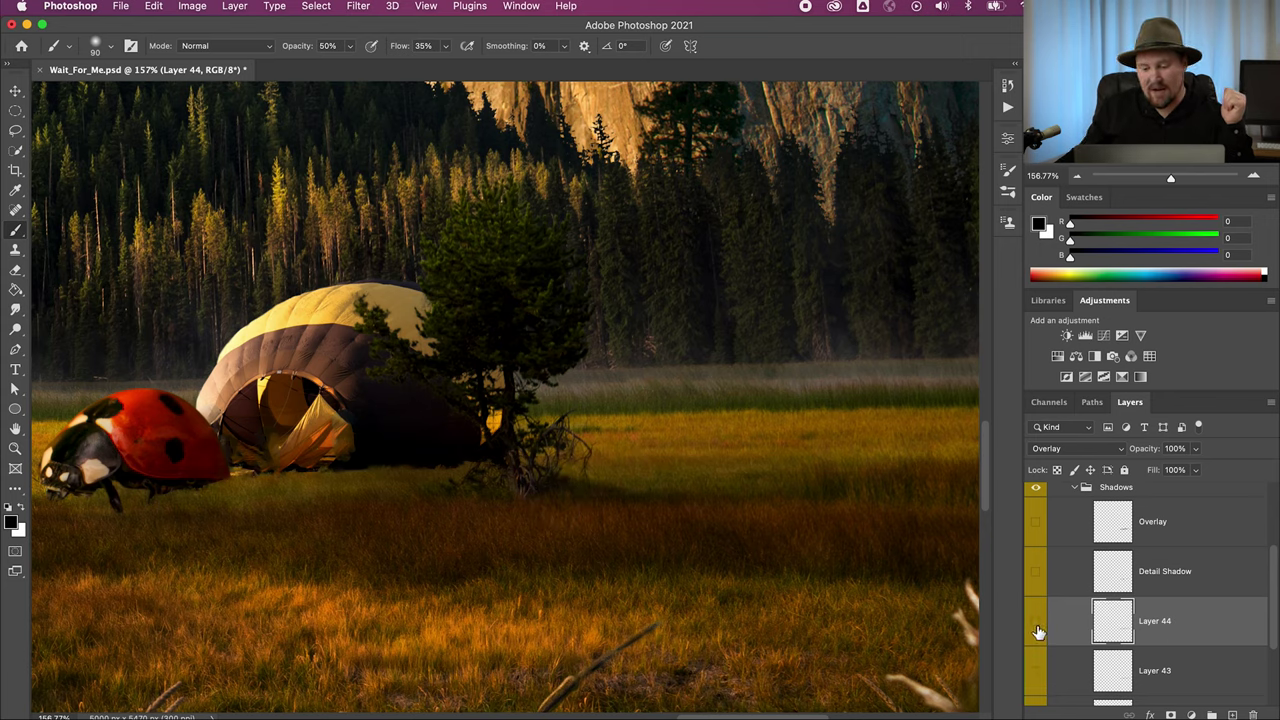
click(1036, 672)
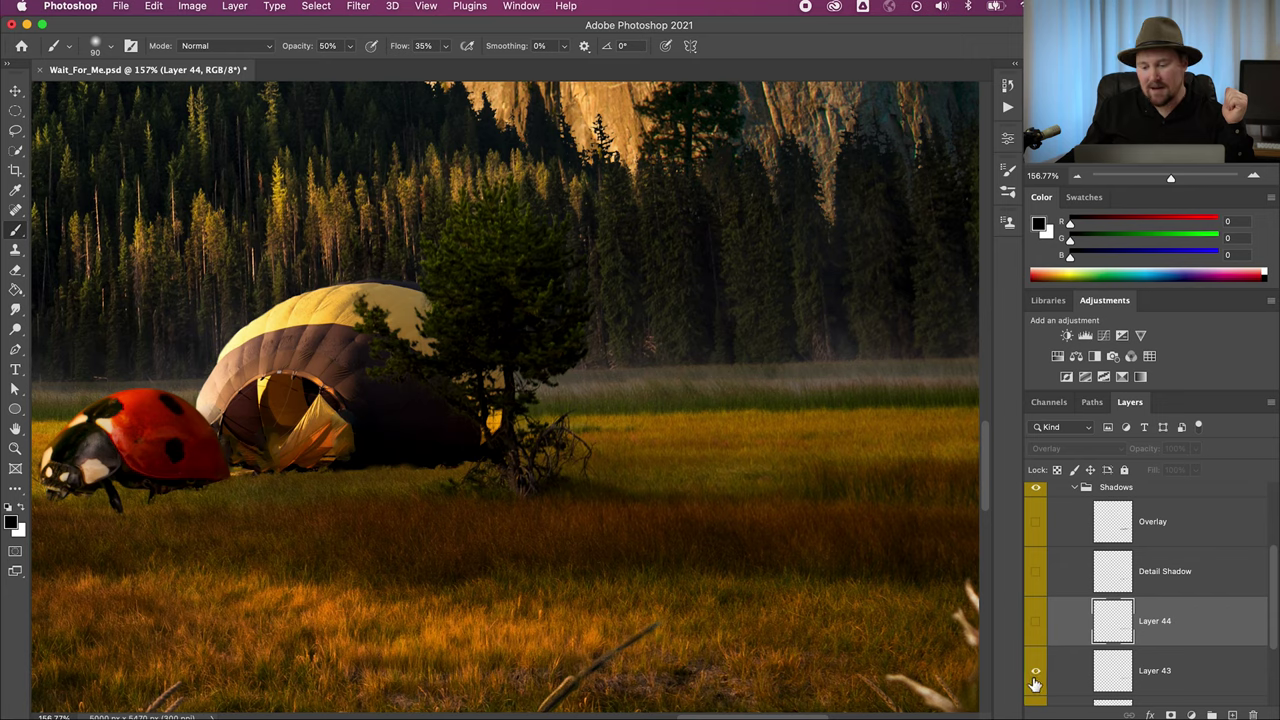
click(1036, 621)
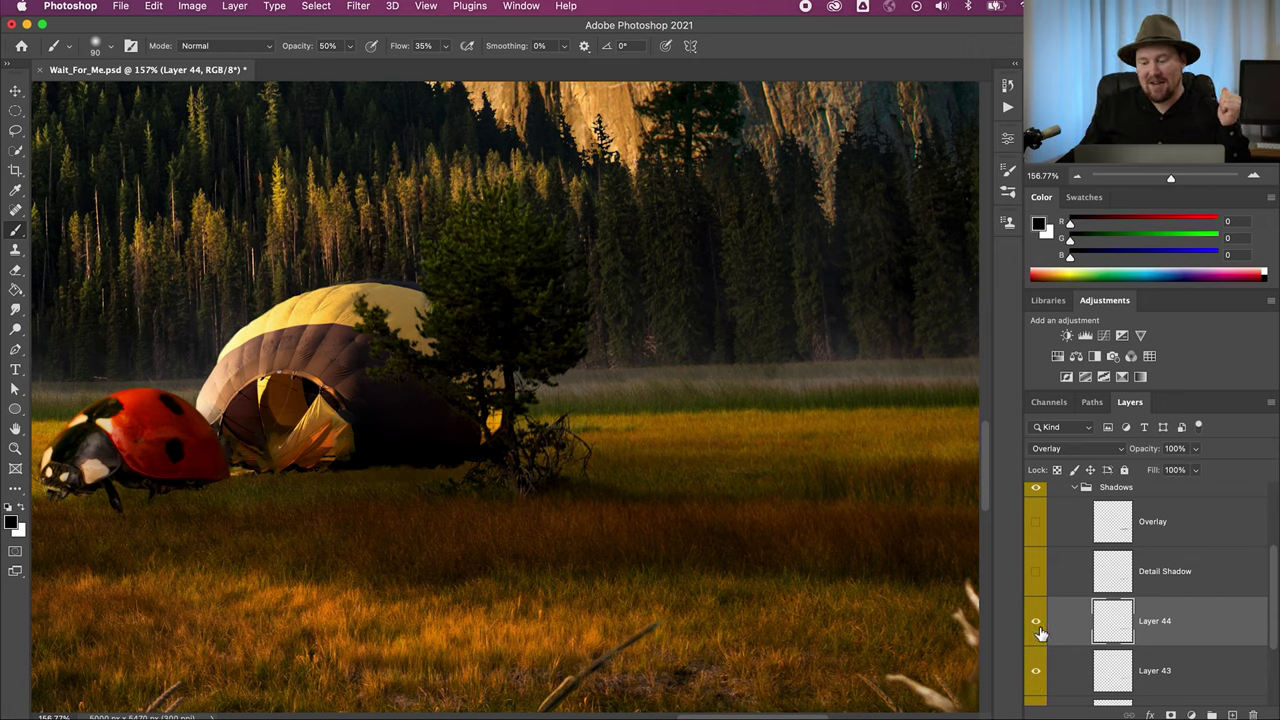
click(1036, 621)
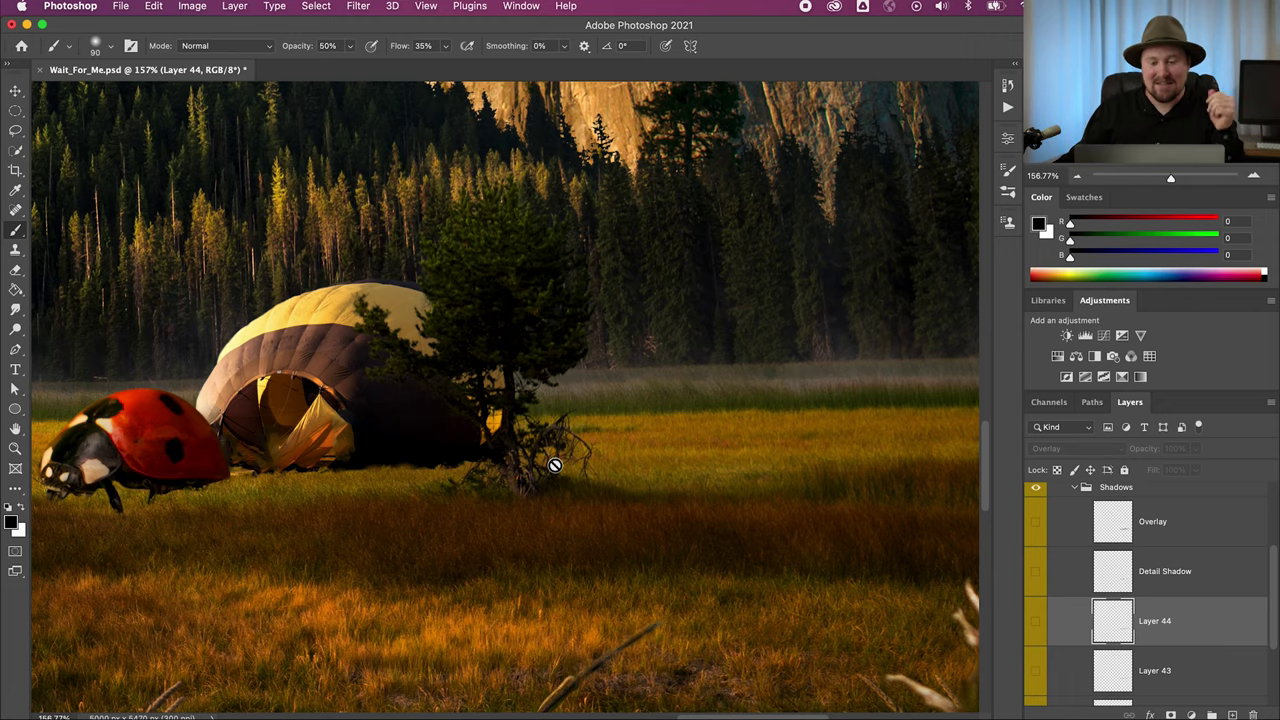
Step: Pan across the meadow and sky, then make the Normal shadow layer visible again
drag(457, 429, 494, 510)
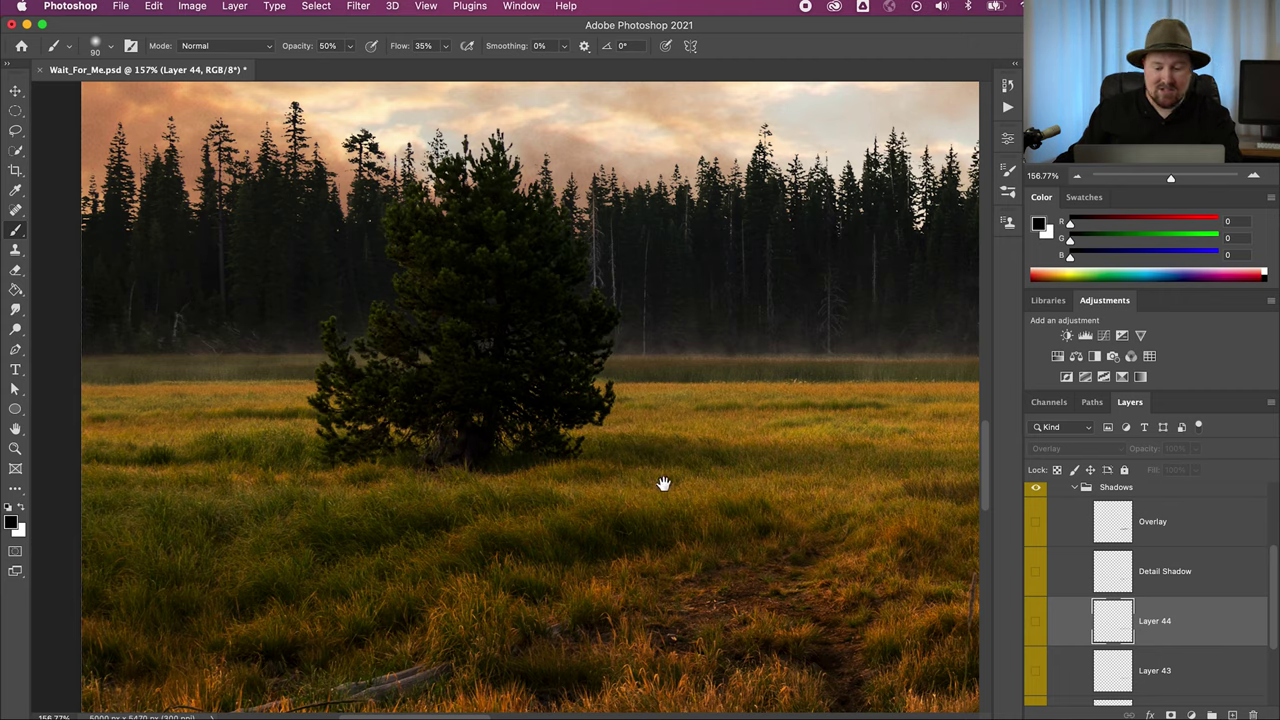
drag(811, 449, 712, 360)
scroll(712, 360, right, 10)
scroll(712, 360, up, 4)
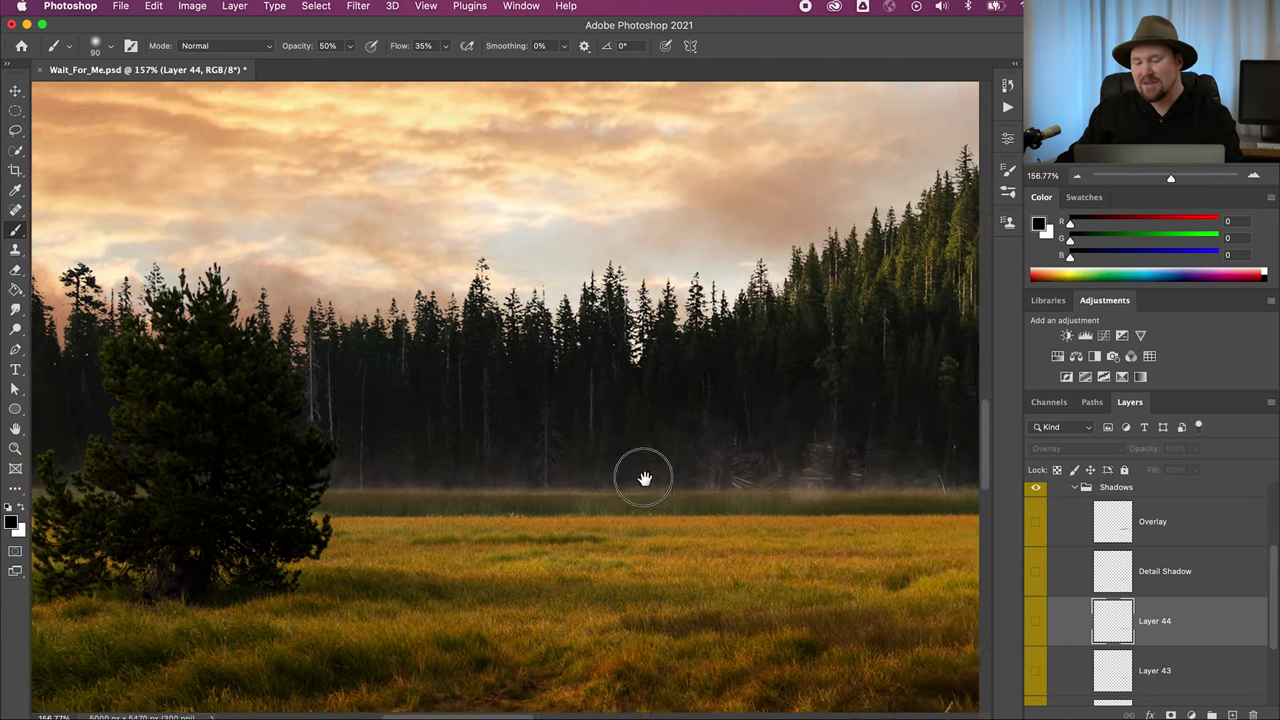
scroll(686, 486, down, 5)
scroll(686, 486, right, 10)
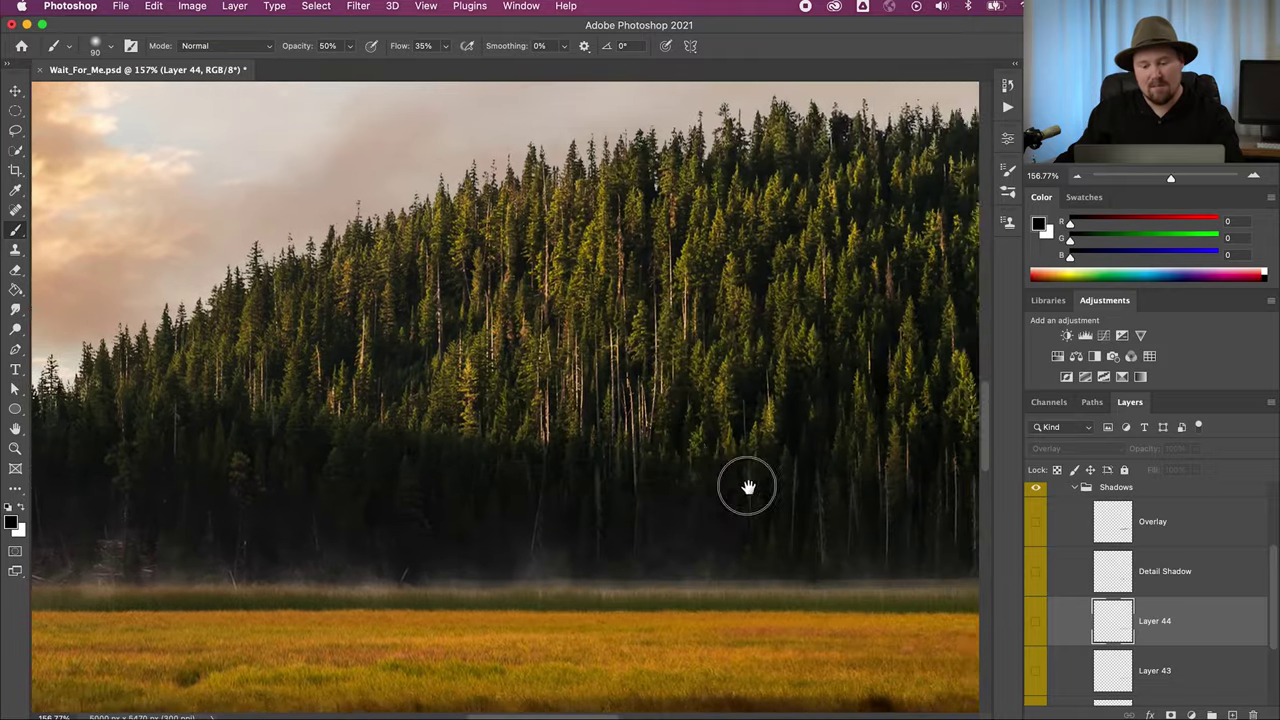
scroll(563, 474, right, 8)
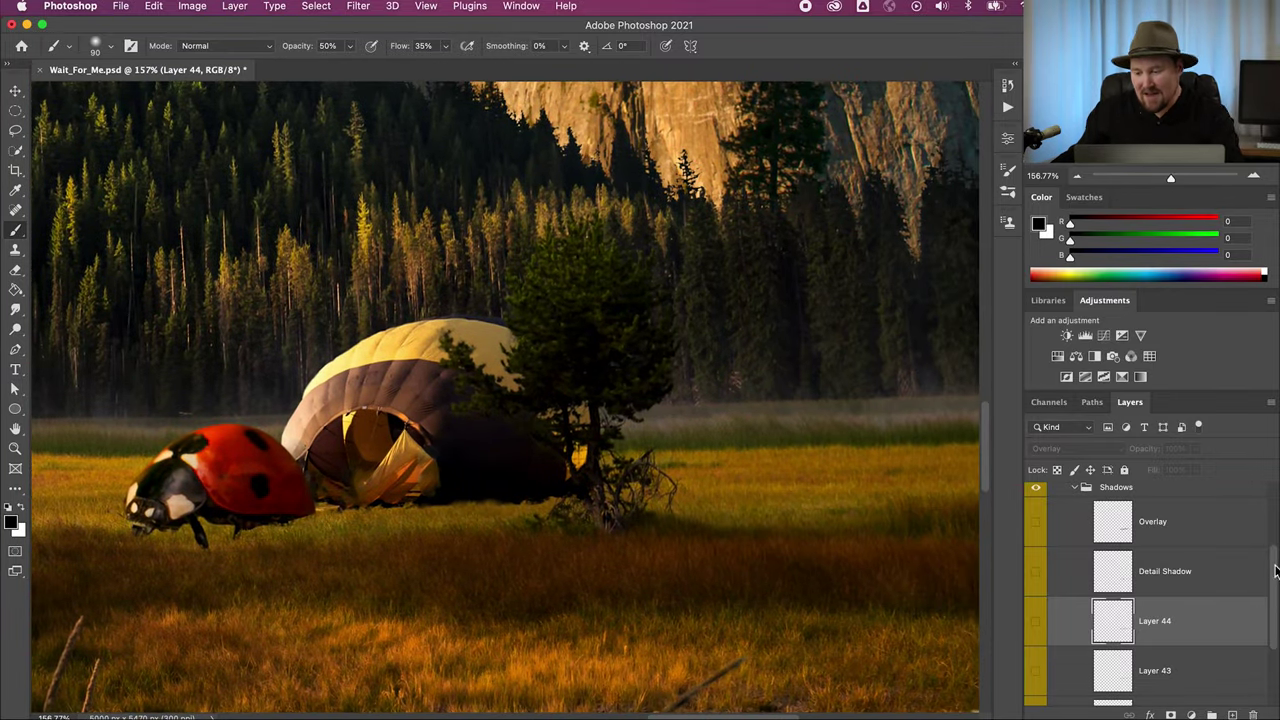
scroll(1275, 570, down, 3)
click(1036, 625)
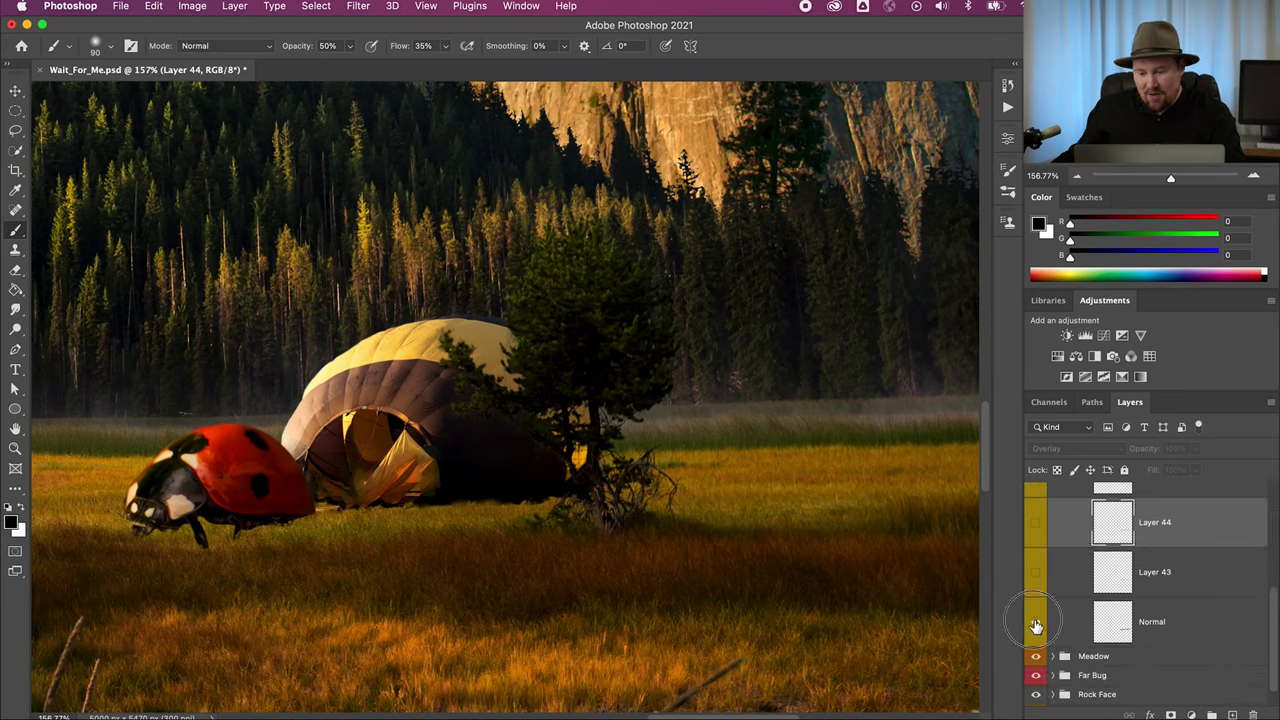
scroll(1275, 640, up, 3)
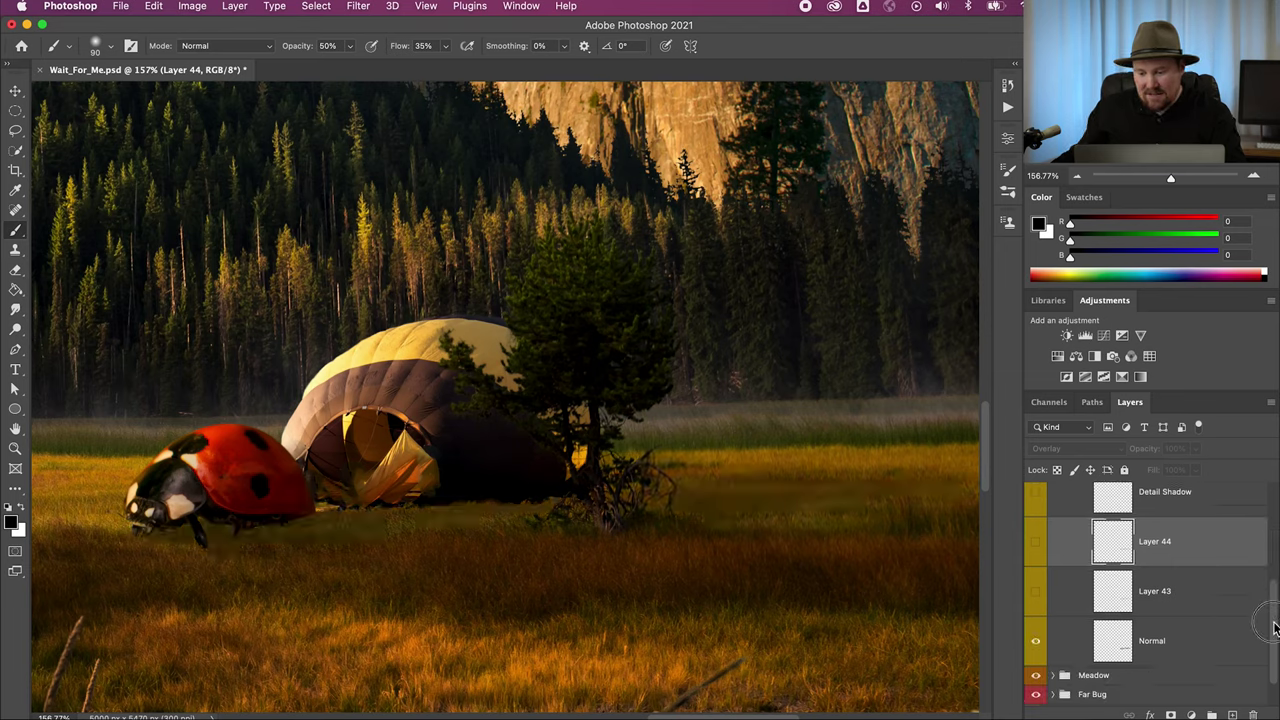
Step: Delete the empty Layers 43 and 44 and switch on the Detail Shadow layer
shift+click(1175, 658)
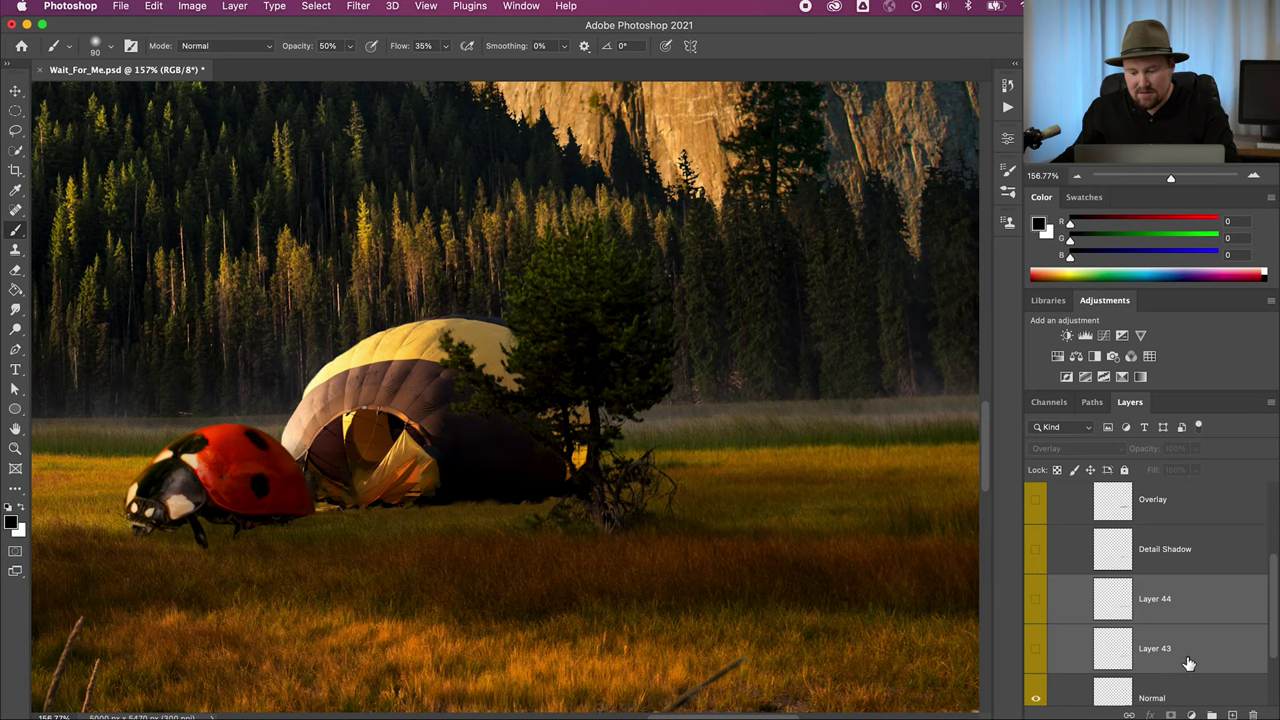
key(Delete)
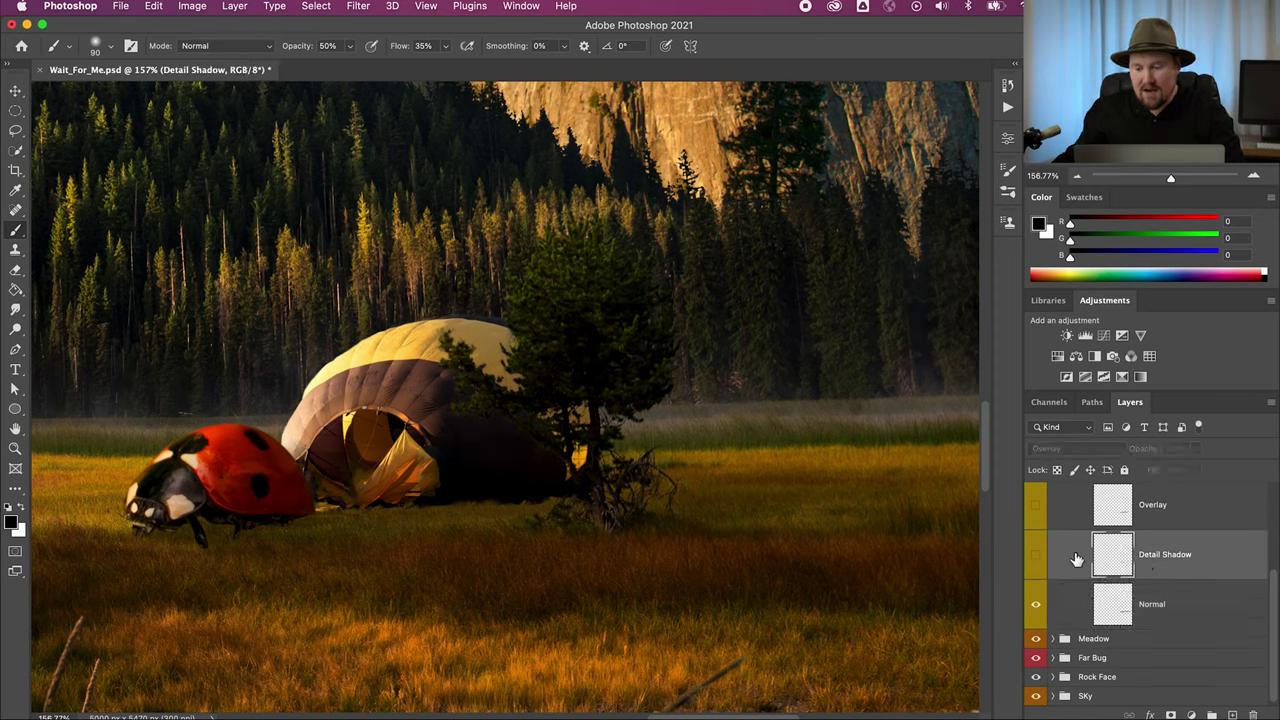
click(1037, 555)
click(1037, 555)
click(1037, 555)
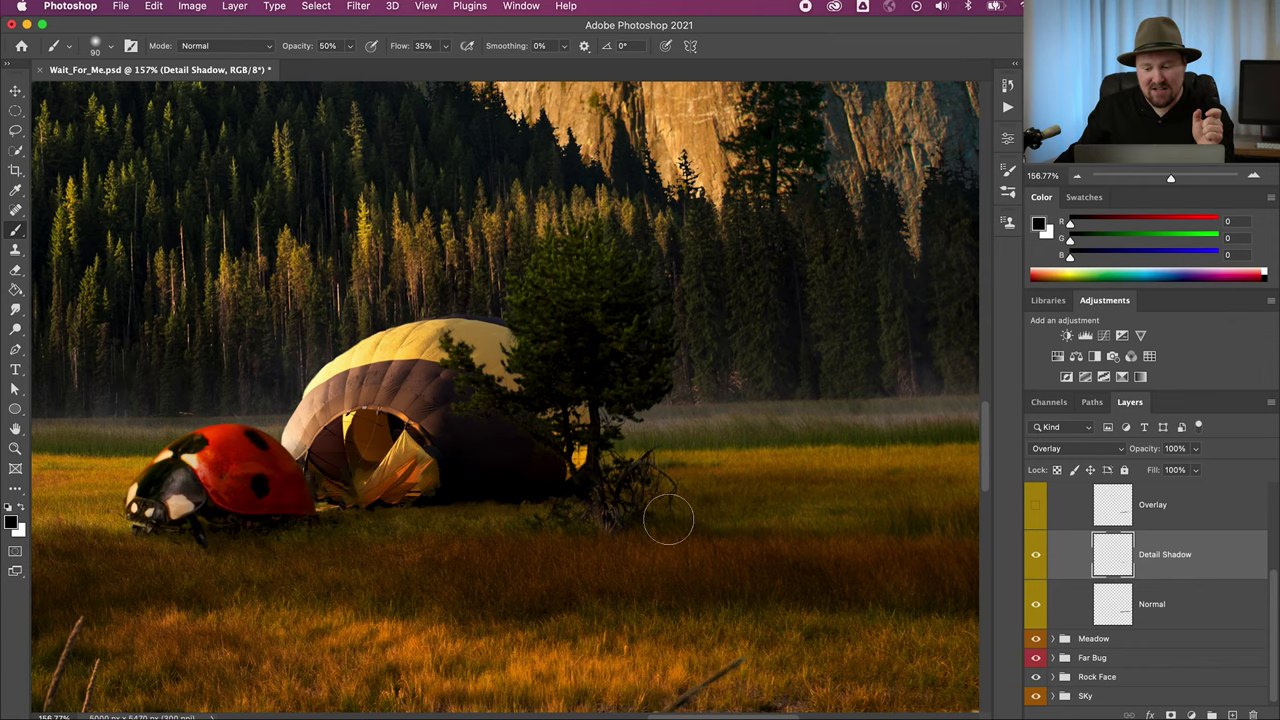
Step: Compare the ladybug's shadow with Detail Shadow toggled, leaving it on, and select Overlay
click(1036, 562)
click(1036, 563)
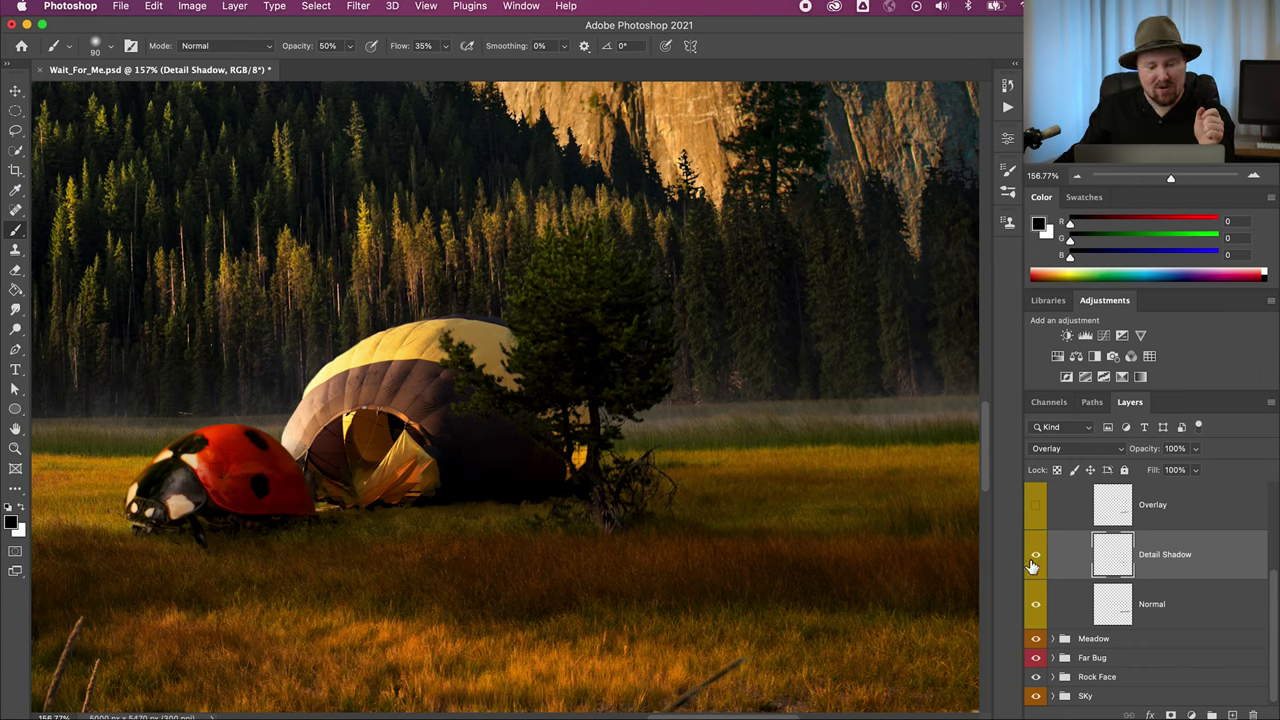
click(1034, 565)
click(1034, 562)
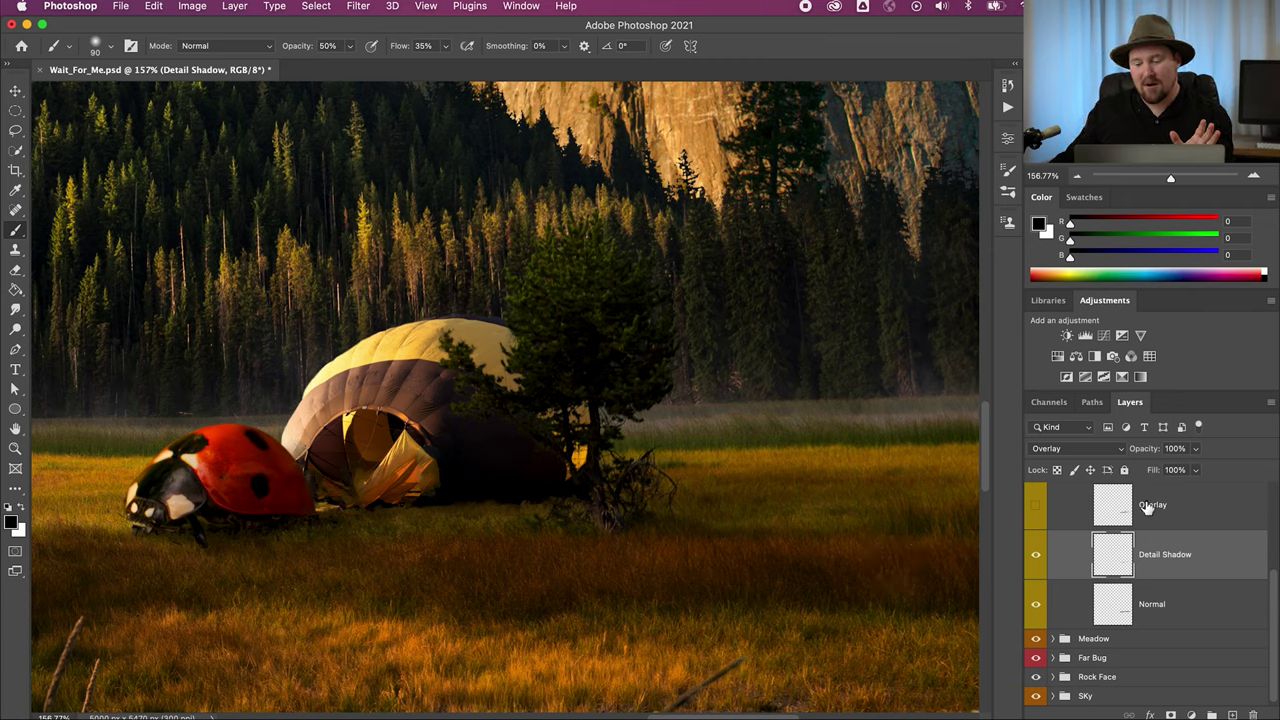
click(1115, 512)
Step: Compare the 77% Overlay shadow off and on, leave it visible, and pan to the pine meadow
click(1035, 507)
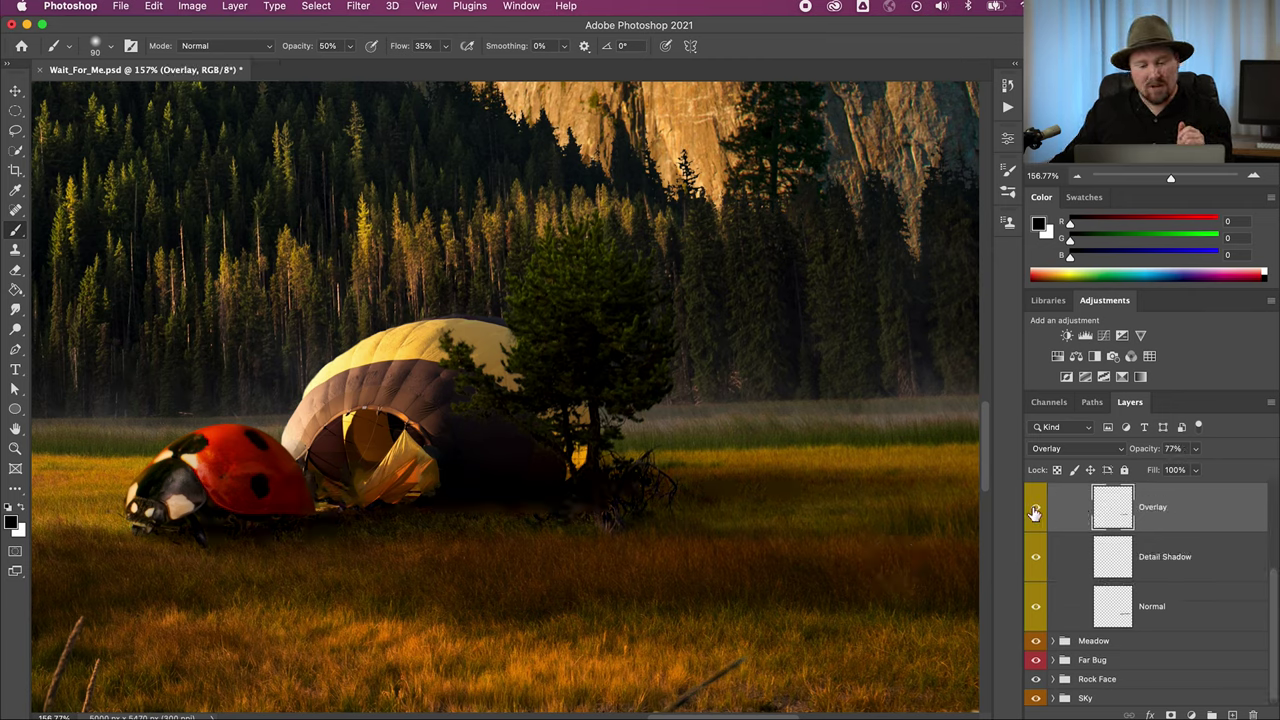
click(1035, 513)
click(1035, 513)
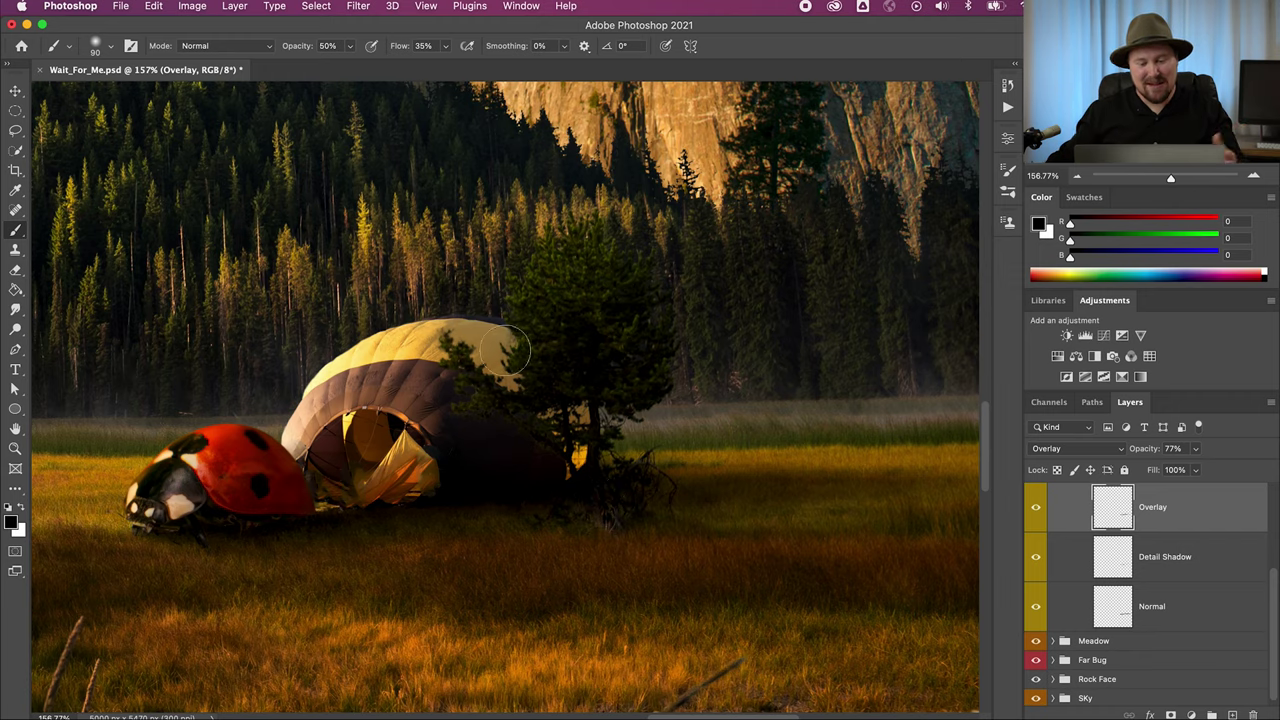
mouse_move(466, 477)
mouse_down()
mouse_move(751, 429)
mouse_move(523, 466)
mouse_move(746, 474)
mouse_up()
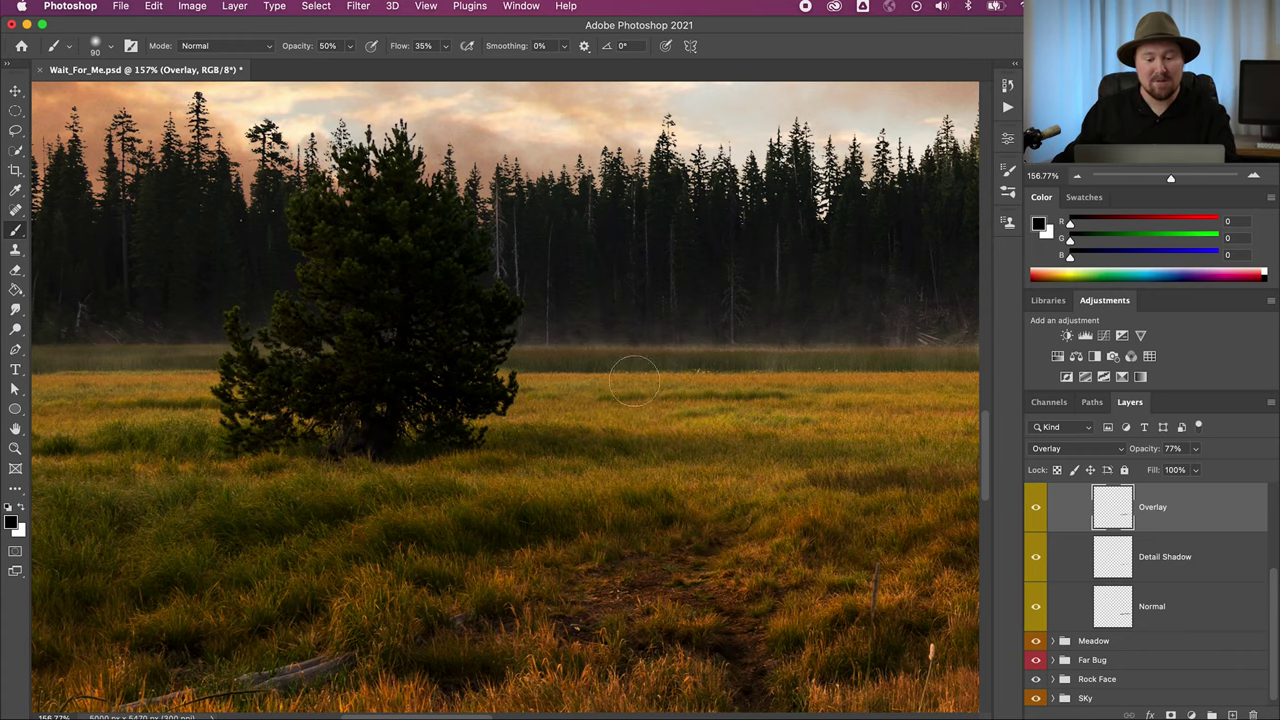
Step: Zoom out to 34% to see the whole composite and toggle the Shadows group off and on
scroll(371, 377, right, 5)
scroll(366, 374, up, 3)
scroll(481, 384, right, 2)
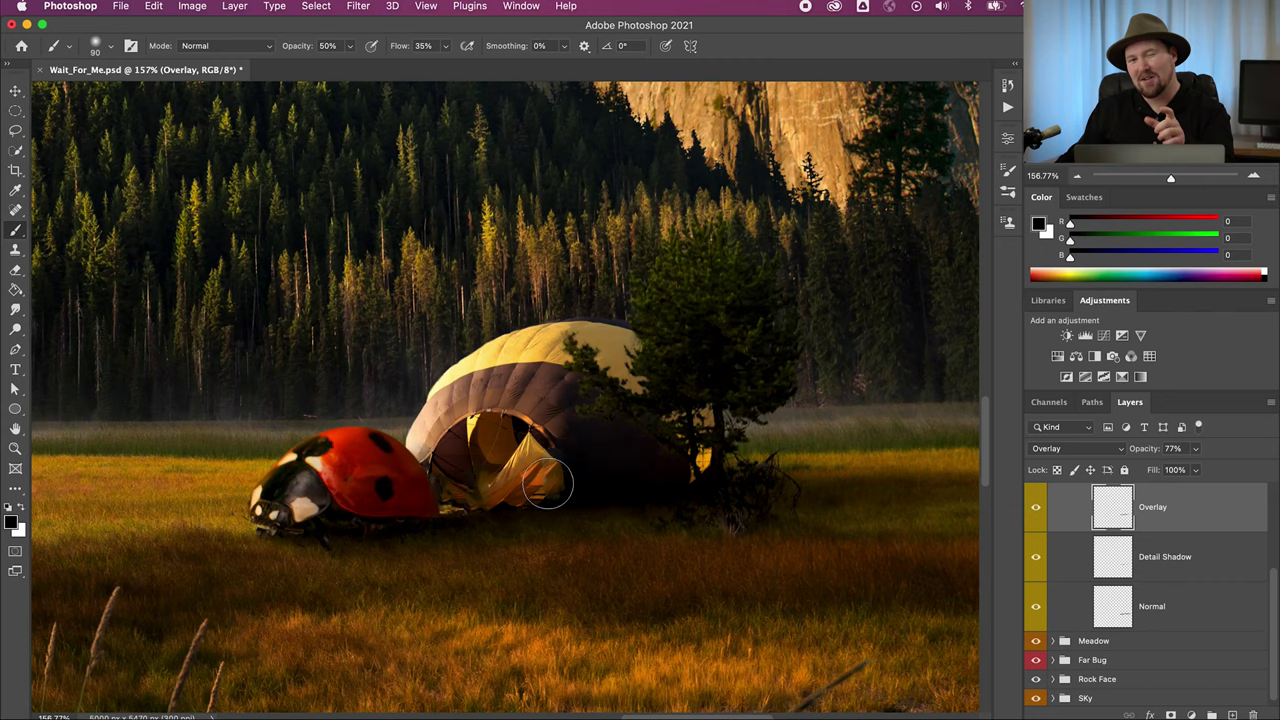
scroll(548, 485, down, 10)
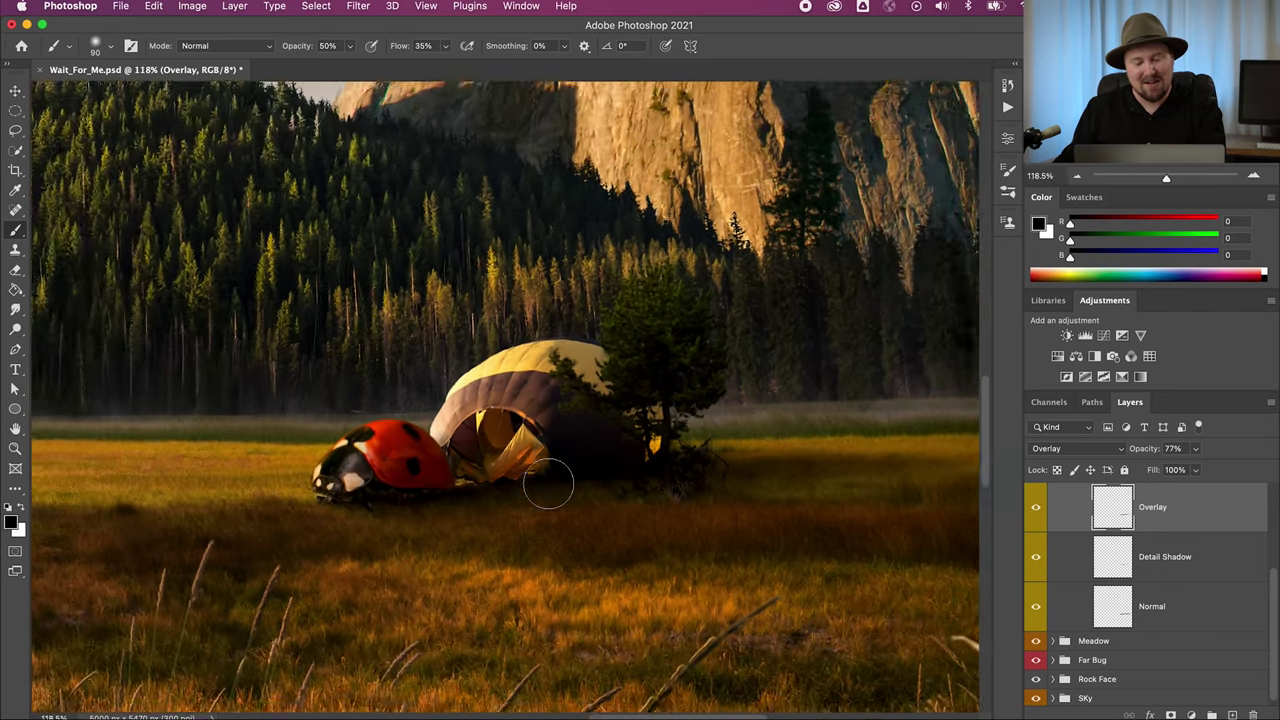
scroll(551, 487, down, 5)
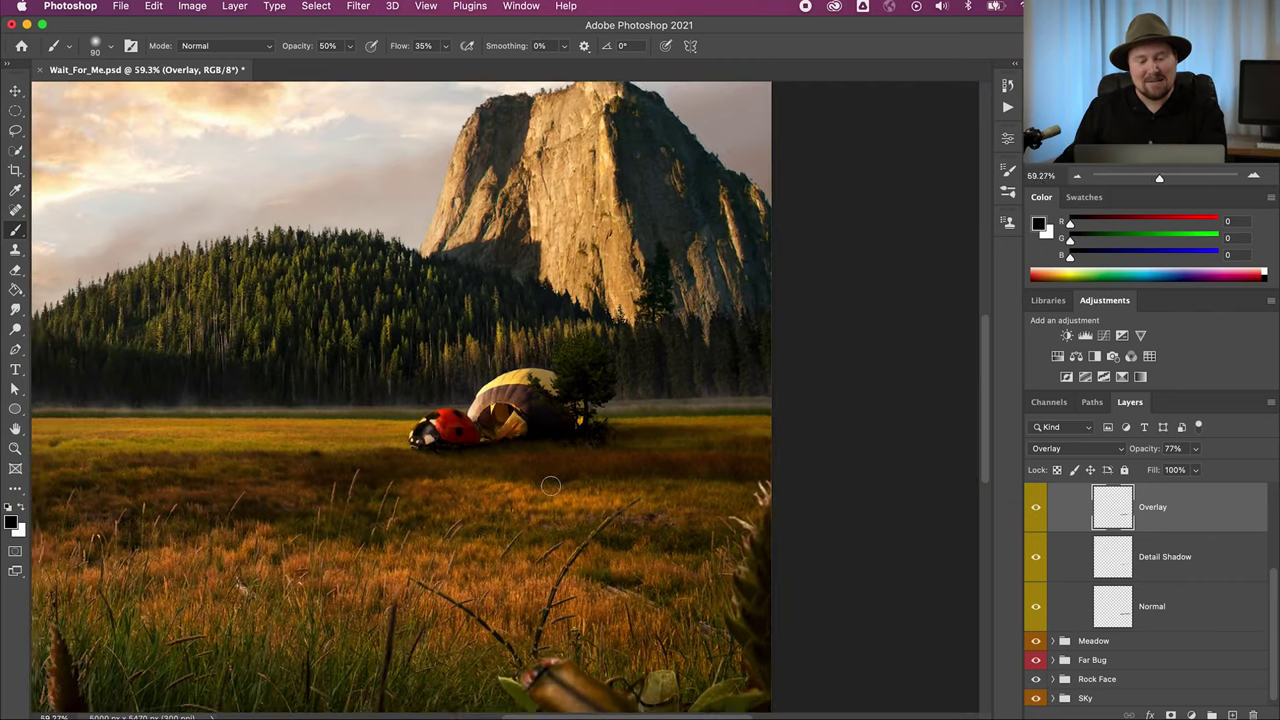
scroll(549, 485, left, 6)
scroll(549, 485, up, 1)
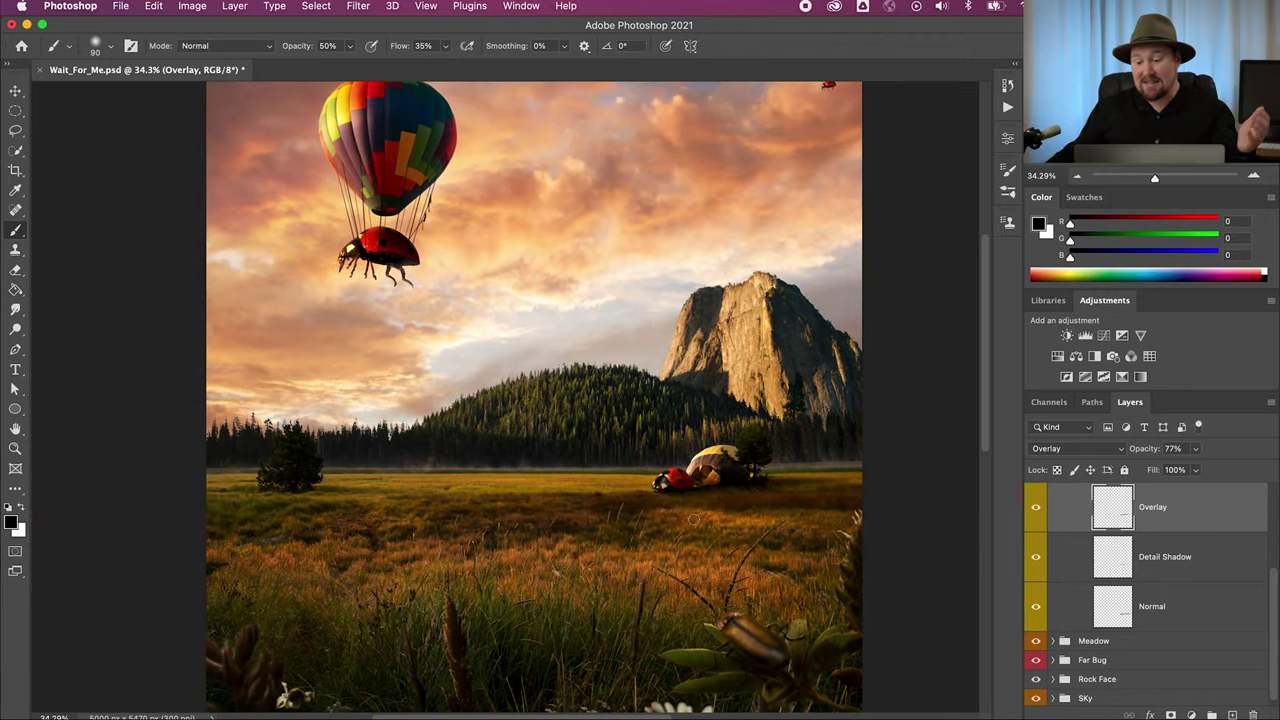
scroll(1188, 568, up, 2)
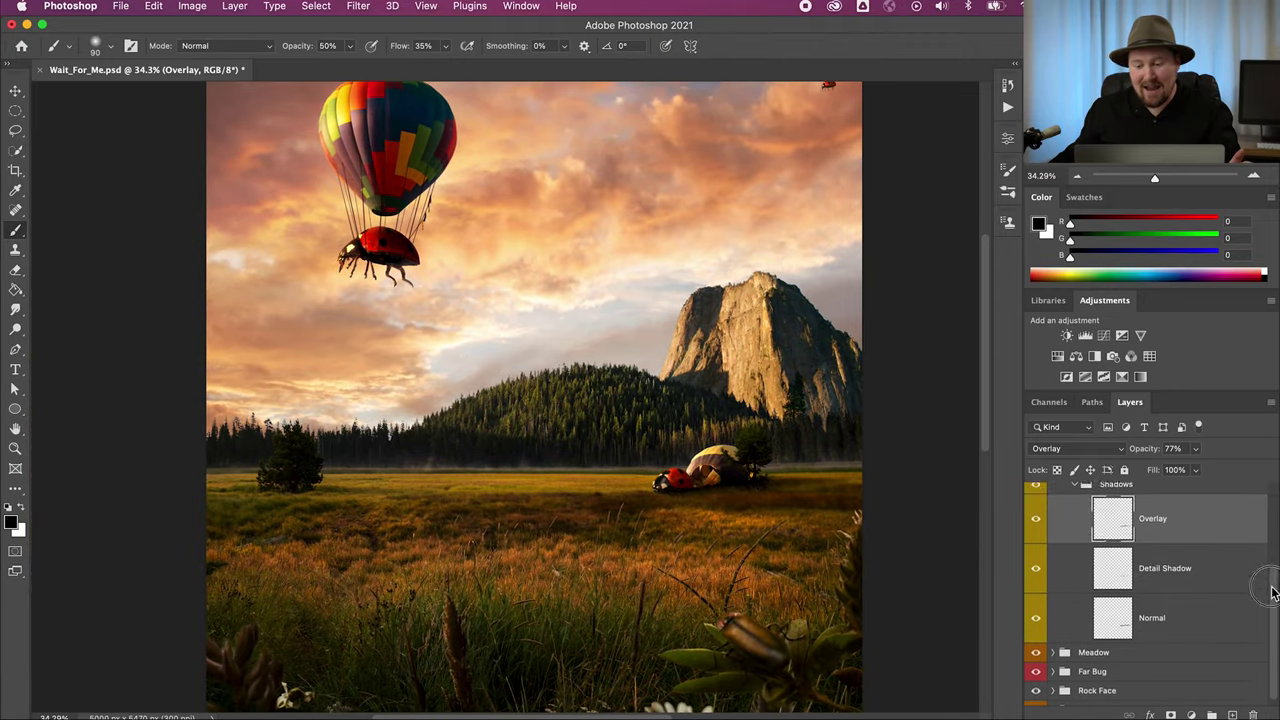
click(1037, 523)
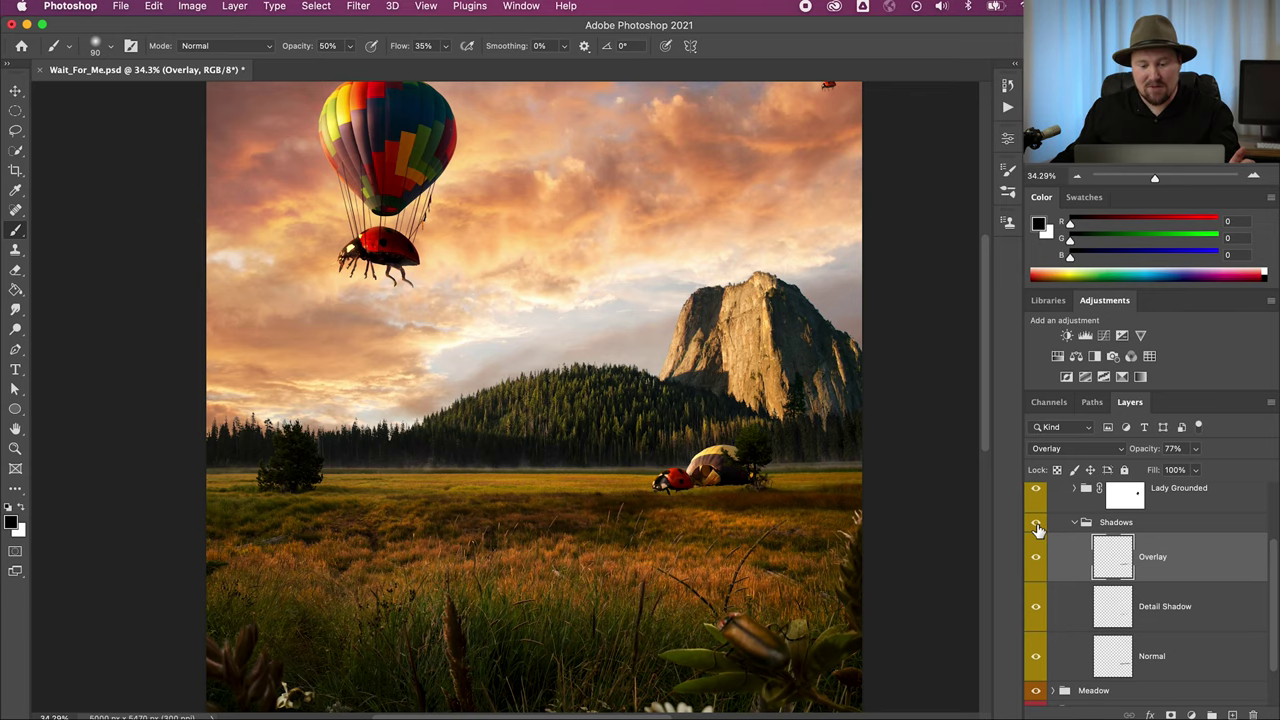
click(1037, 525)
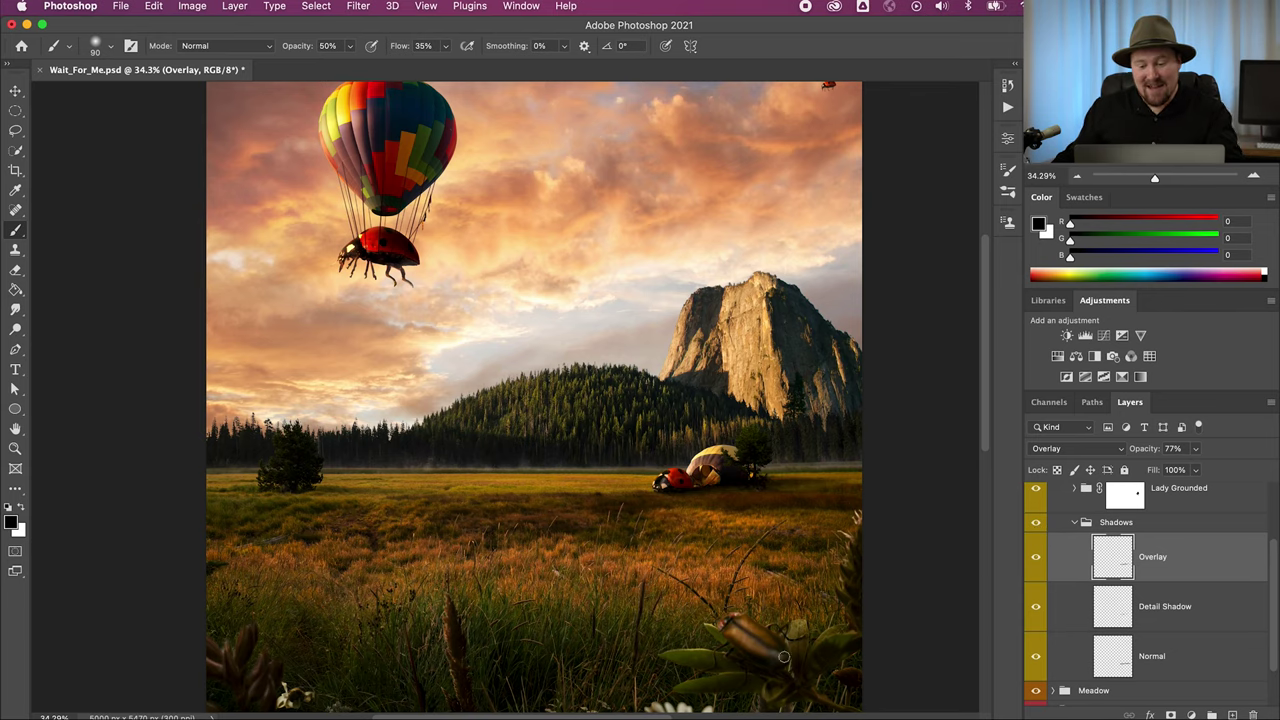
scroll(806, 656, up, 5)
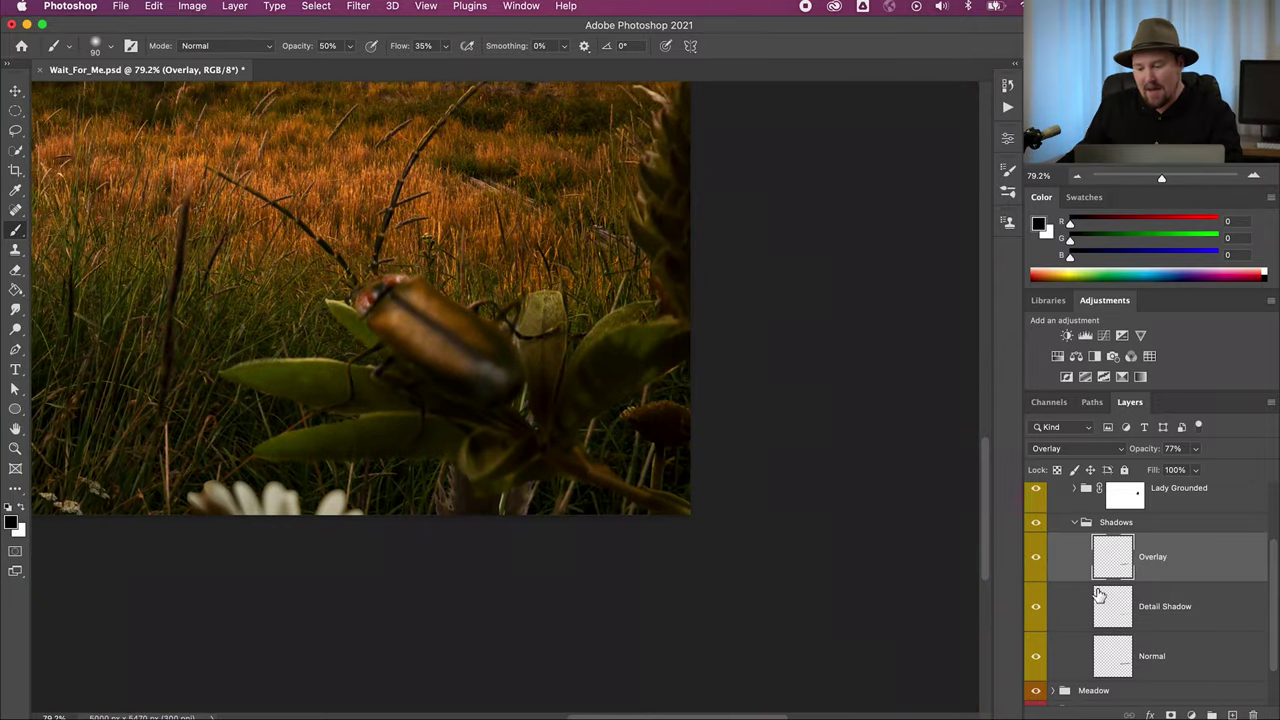
Step: Collapse the Shadows and Grounded Bug groups and expand the Small Bug Foreground group
click(1074, 524)
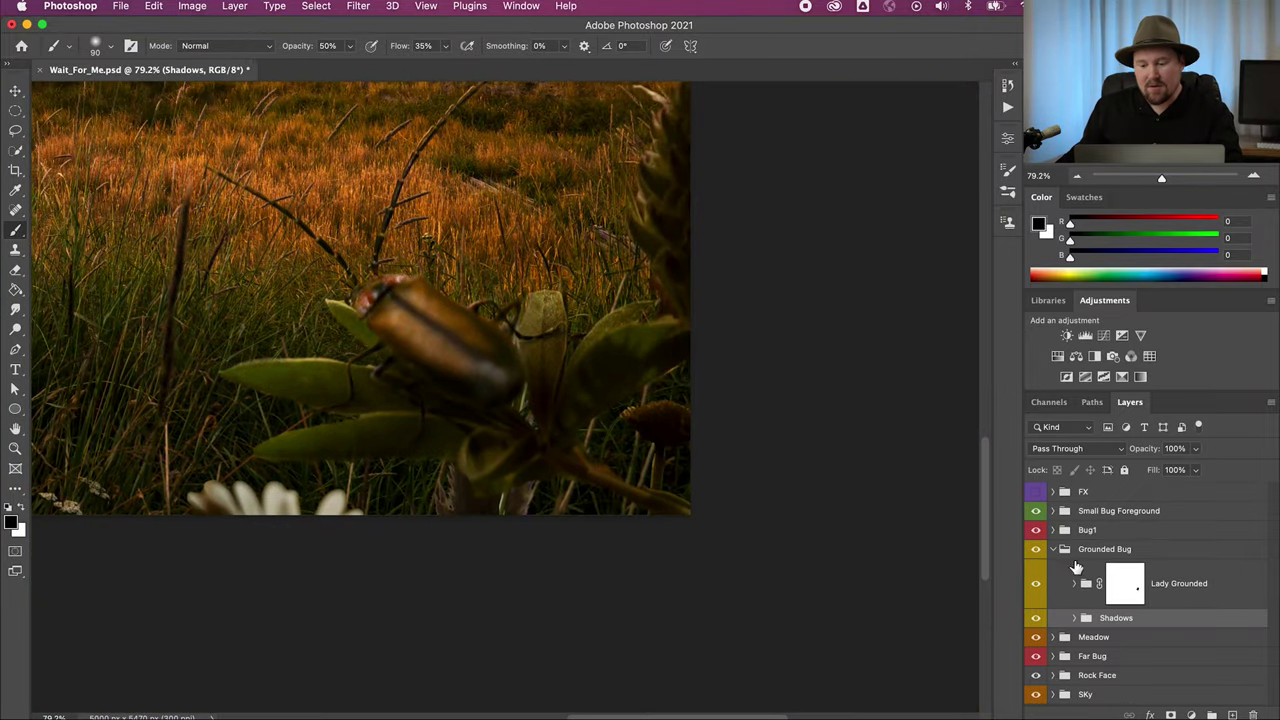
click(1054, 550)
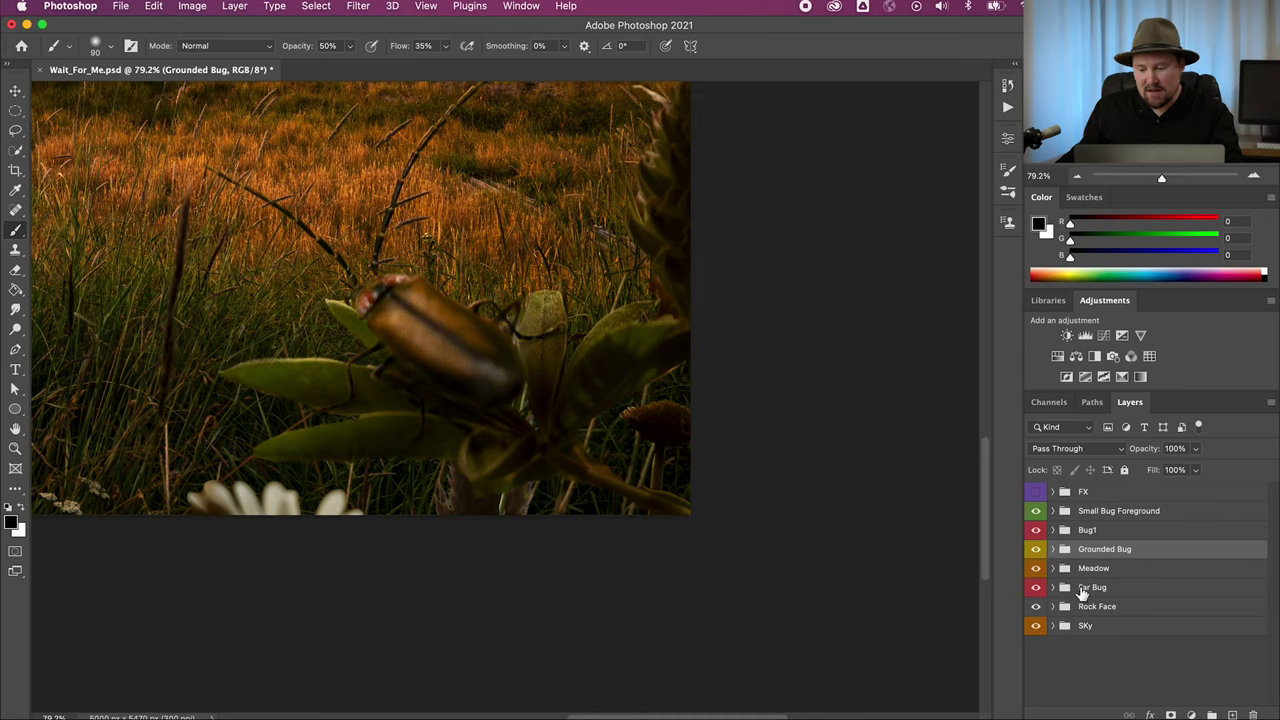
click(1053, 511)
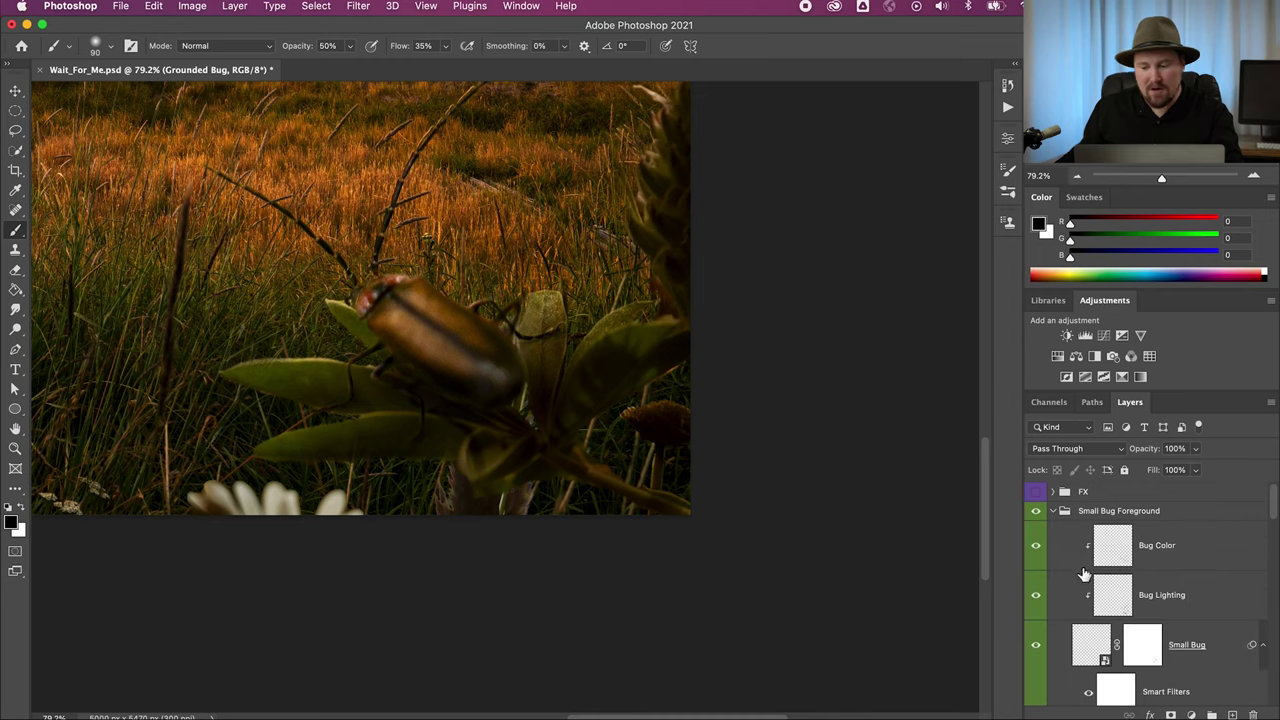
scroll(1275, 510, down, 5)
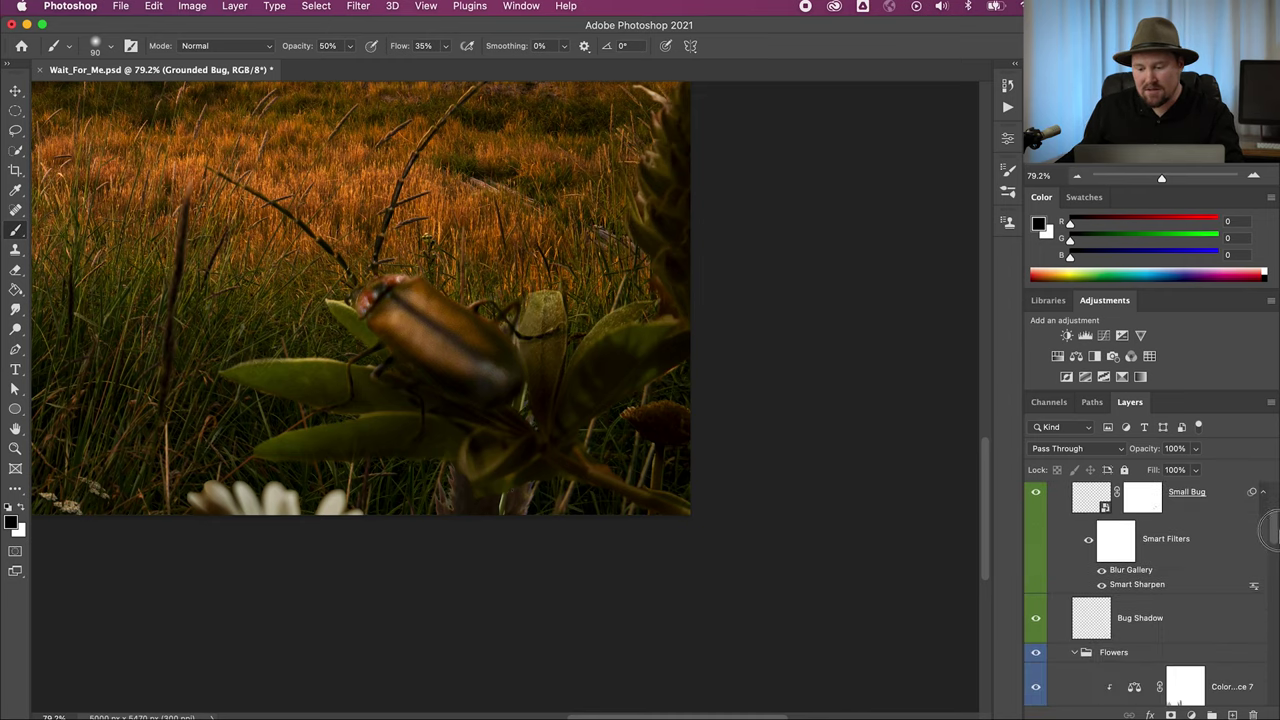
Step: Compare the beetle's Bug Shadow, then hide the Bug Color and Bug Lighting layers
click(1038, 584)
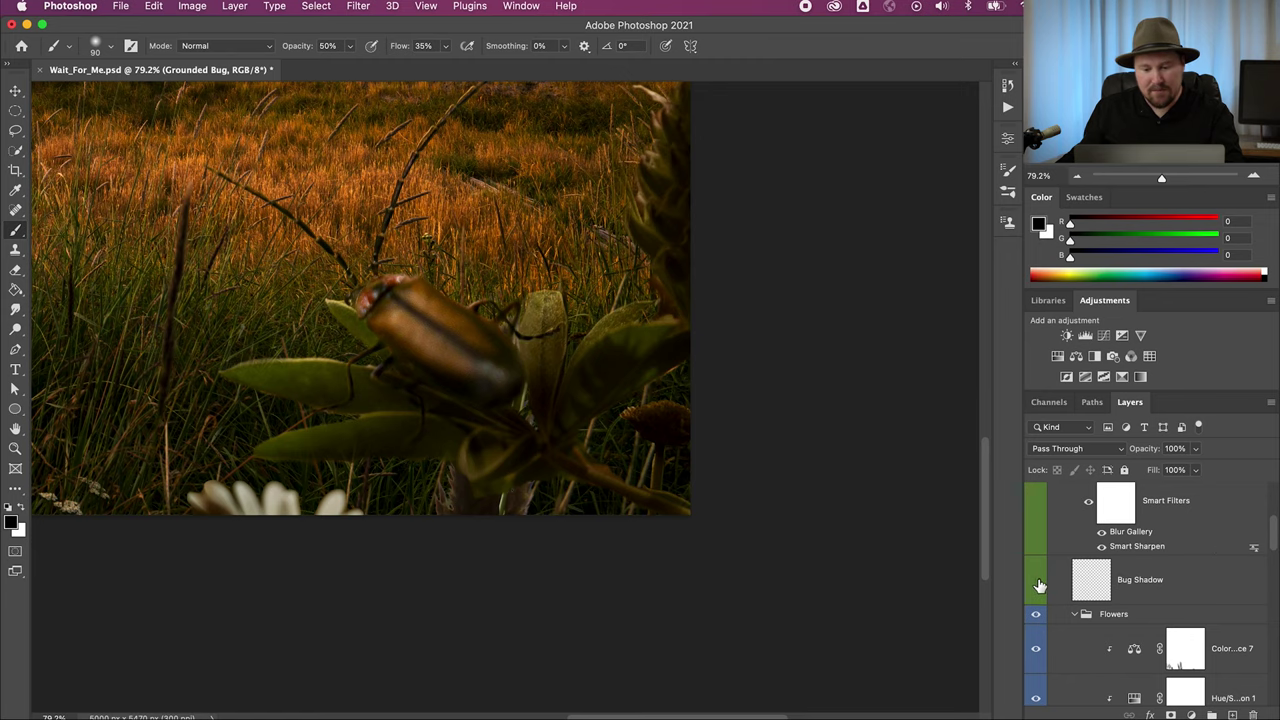
click(1038, 584)
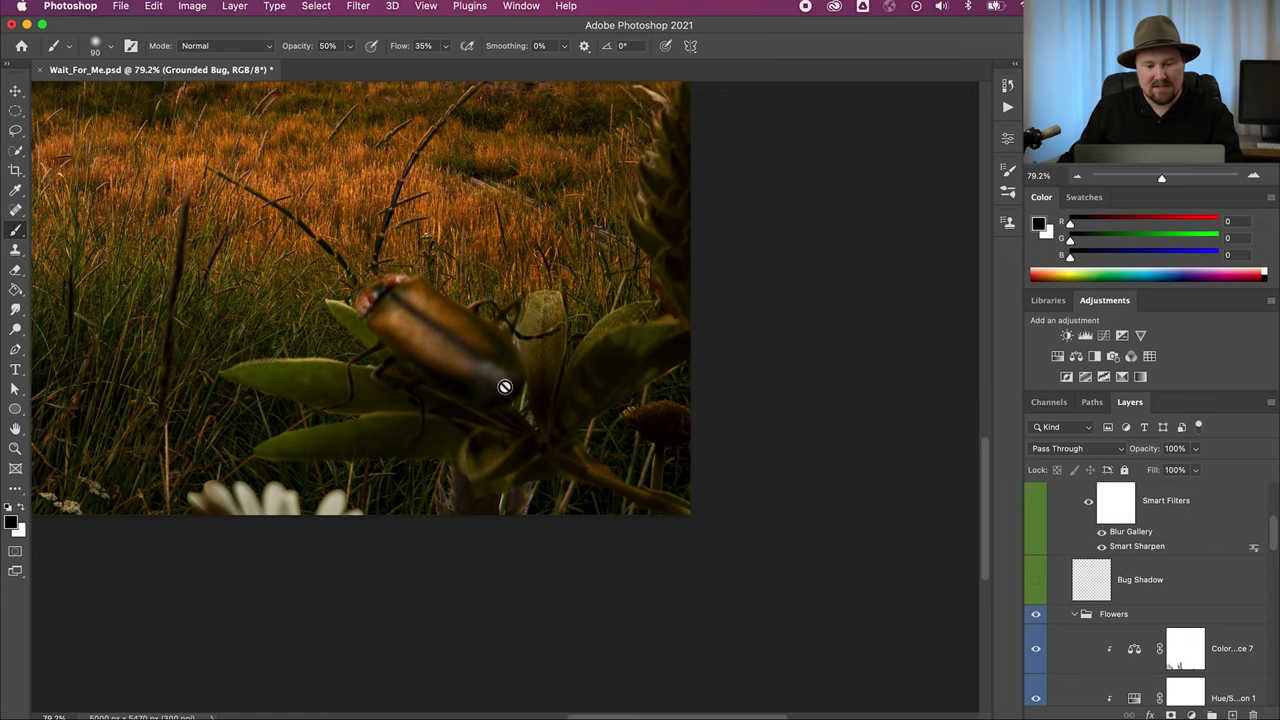
scroll(553, 365, up, 3)
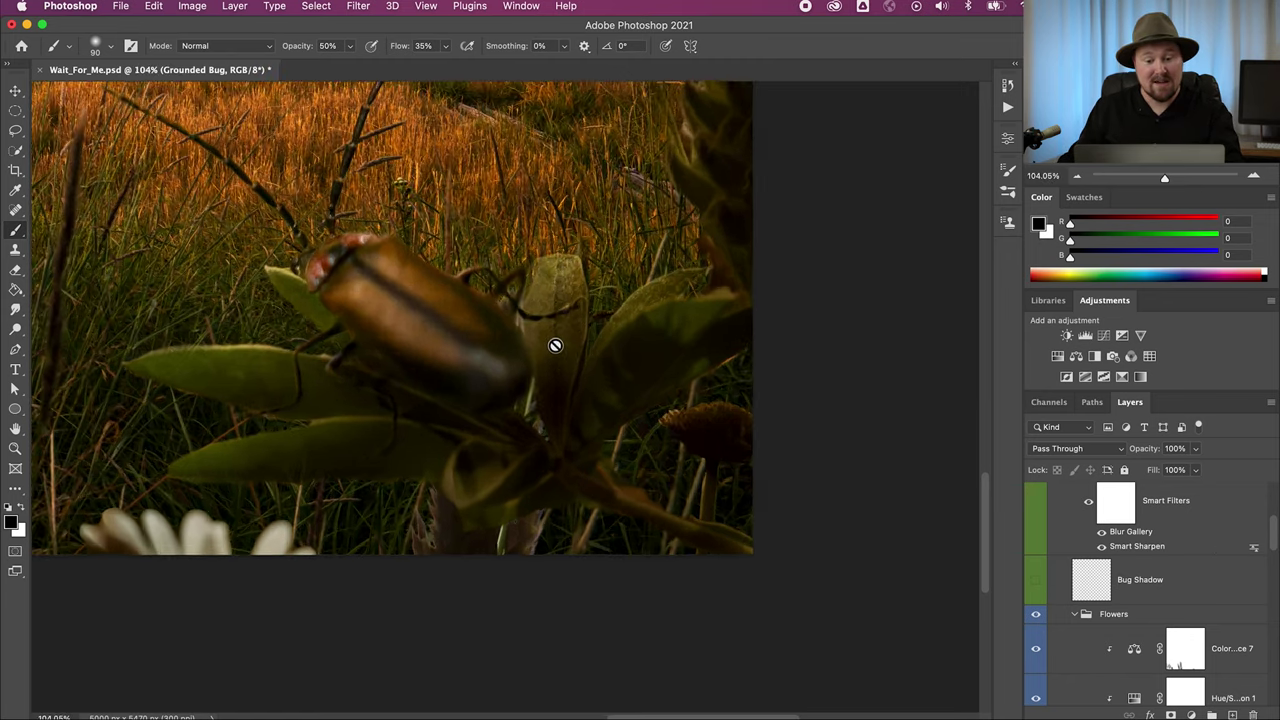
scroll(553, 335, down, 1)
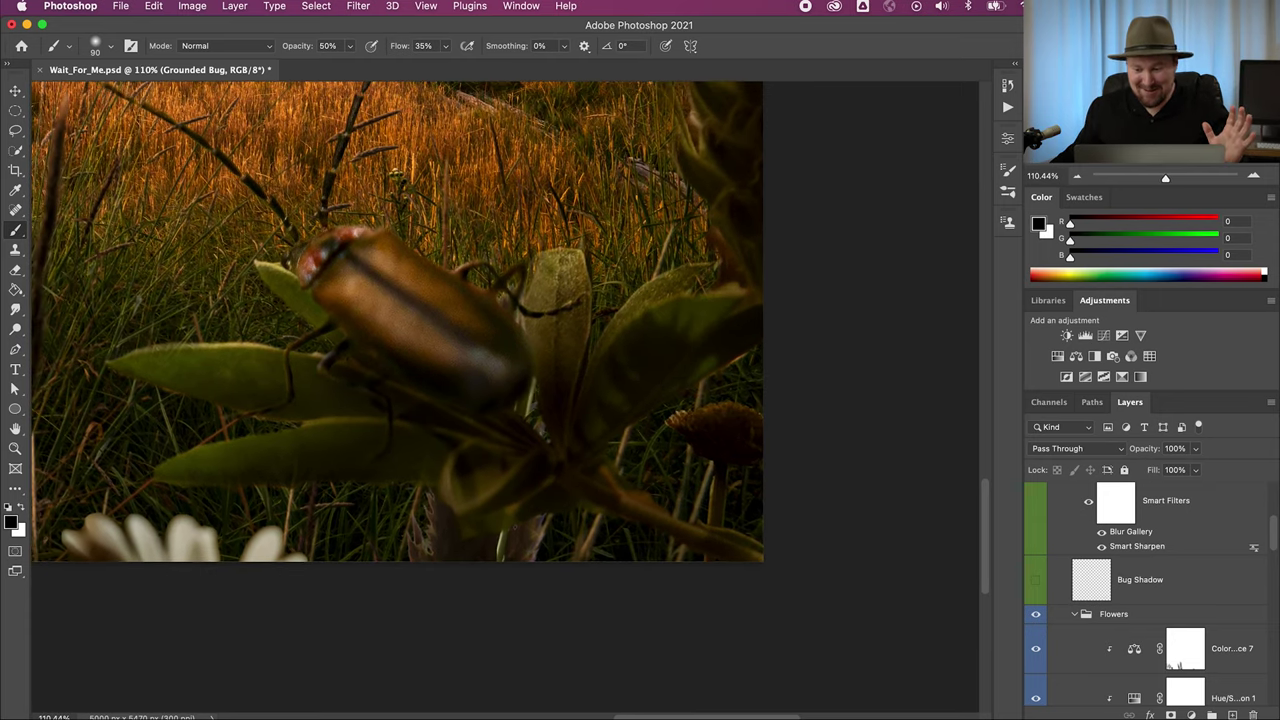
drag(1275, 545, 1273, 505)
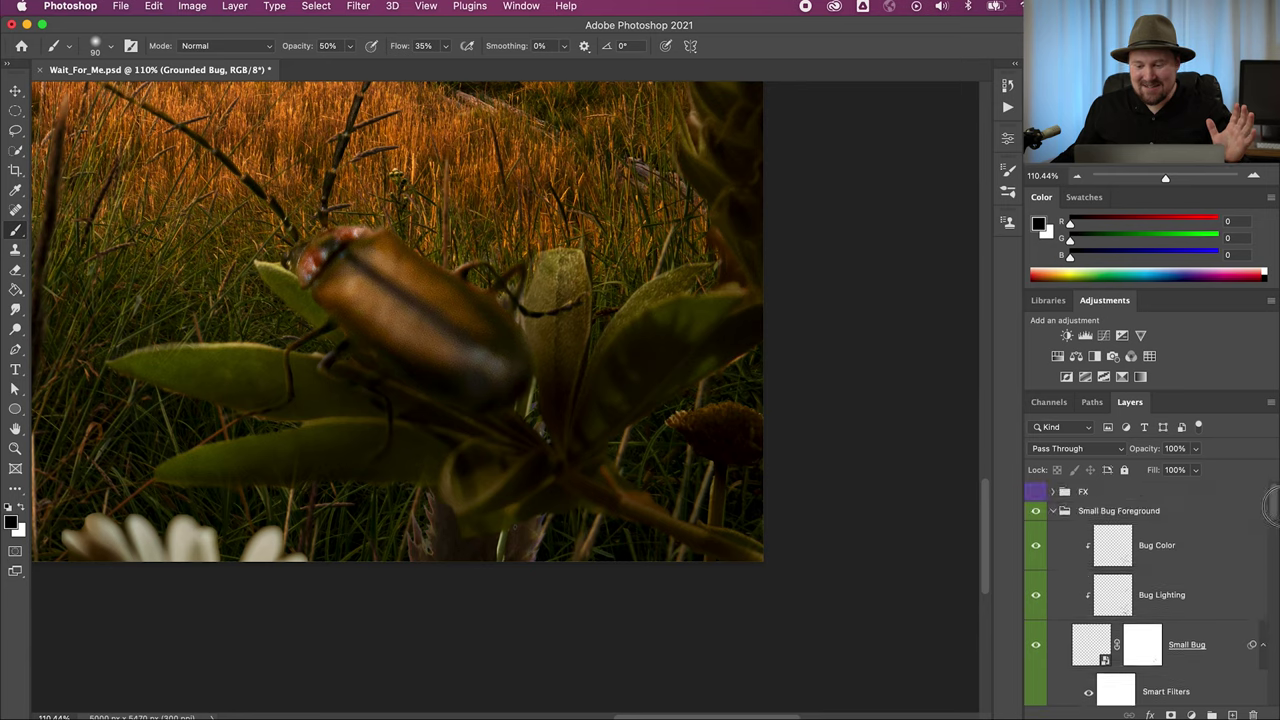
drag(1044, 558, 1045, 598)
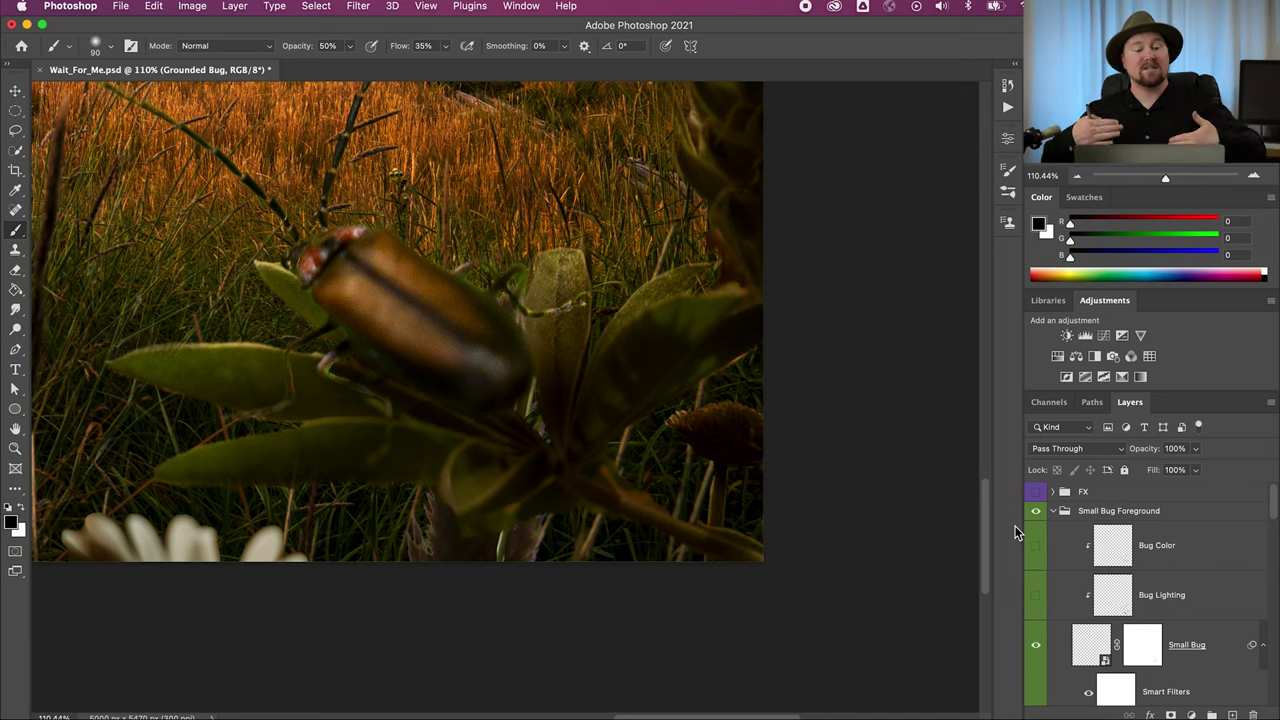
Step: Re-clip Bug Lighting and Bug Color to the Small Bug layer and show both
click(1113, 598)
click(1036, 595)
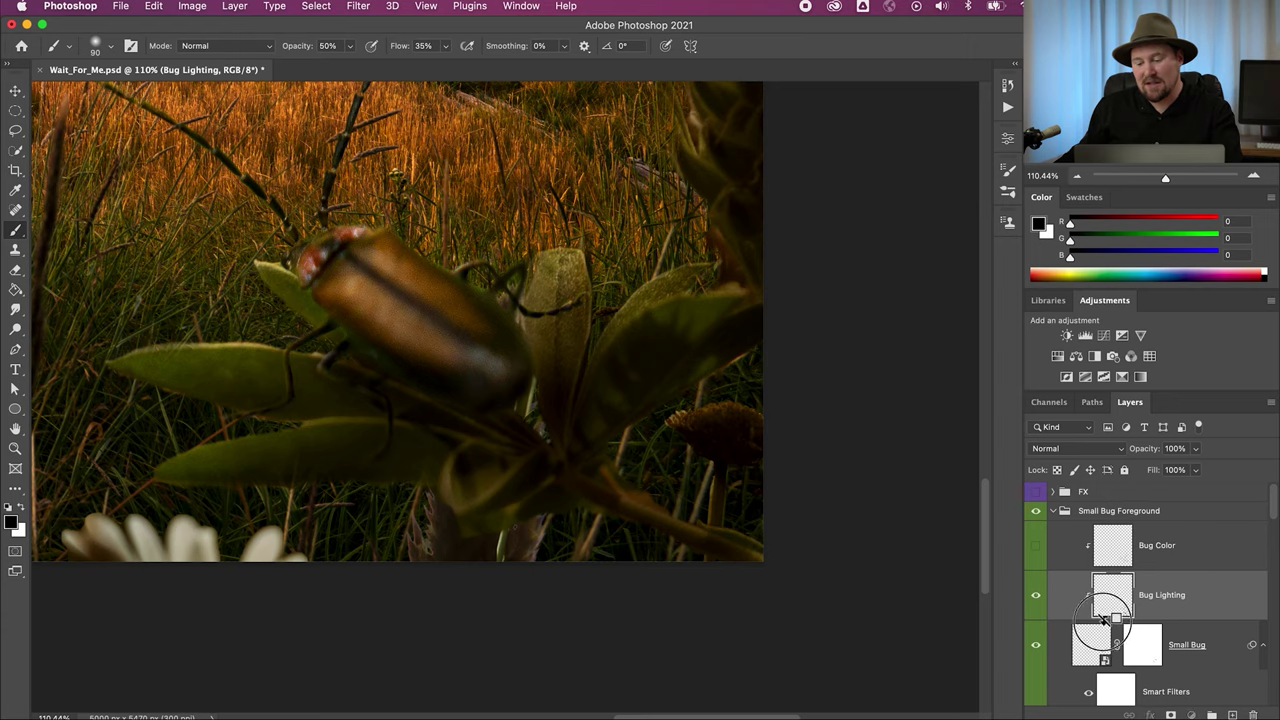
alt+click(1107, 618)
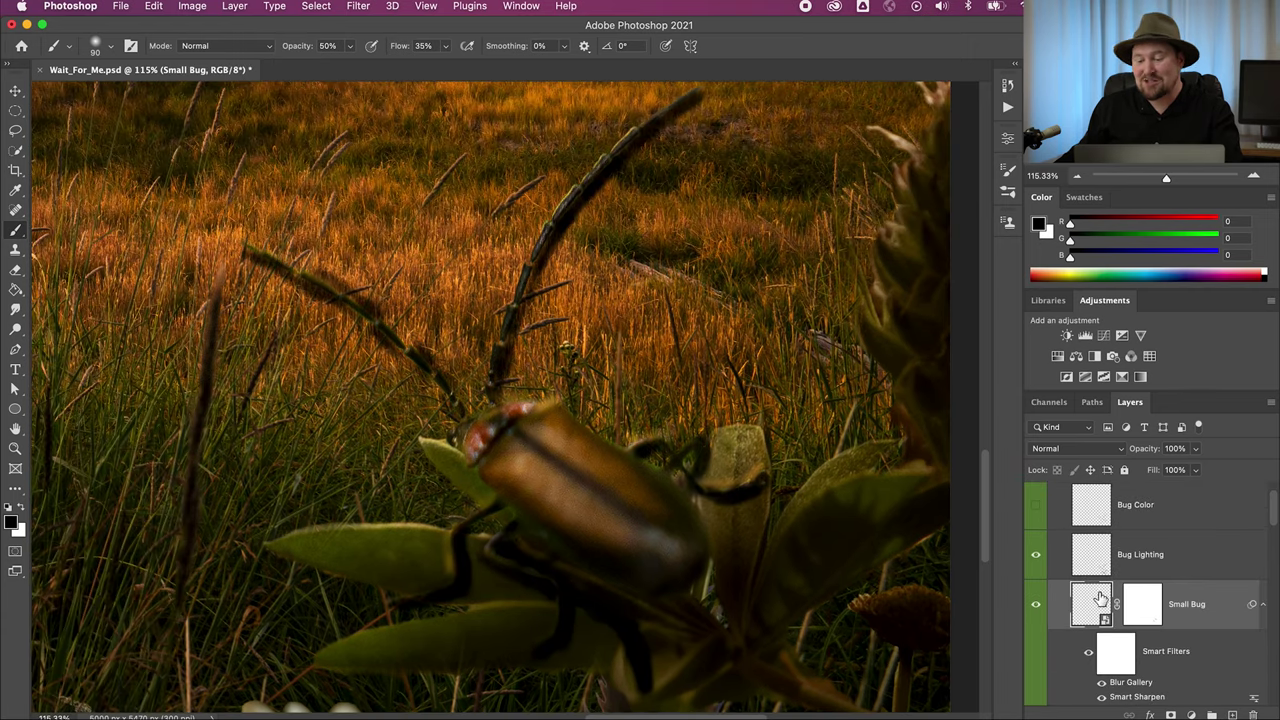
alt+click(1106, 580)
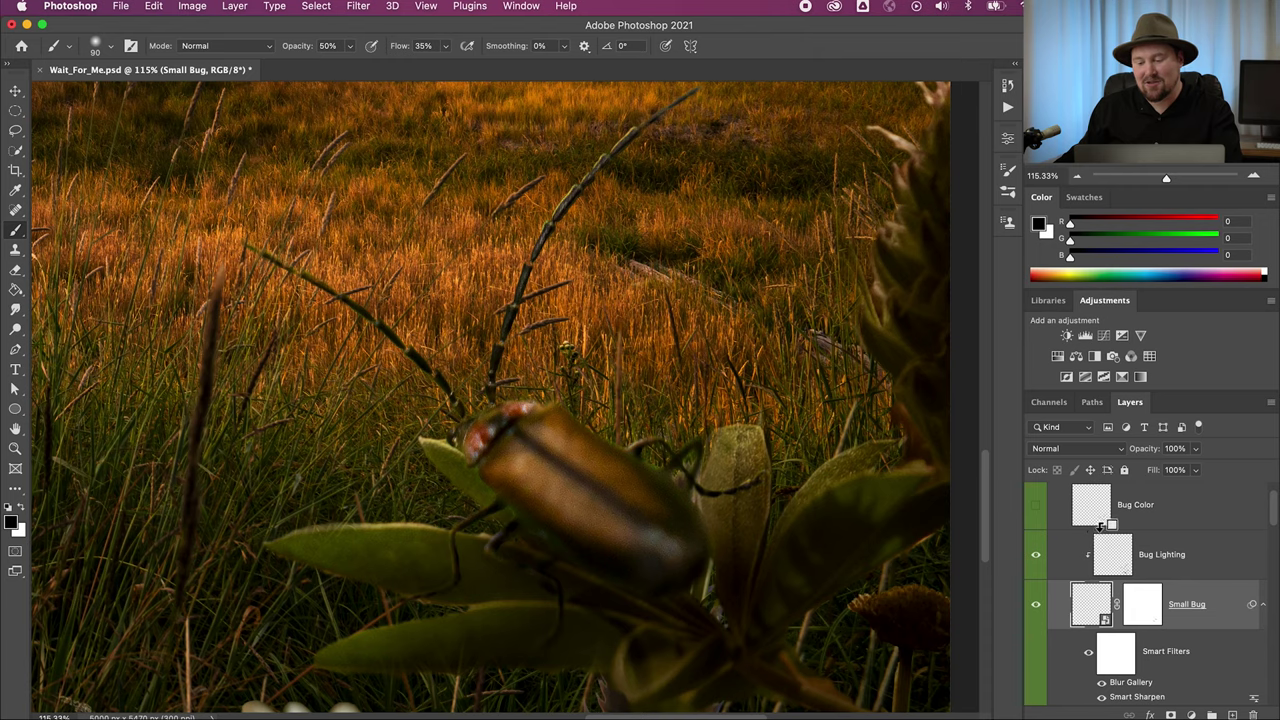
alt+click(1100, 528)
click(1121, 514)
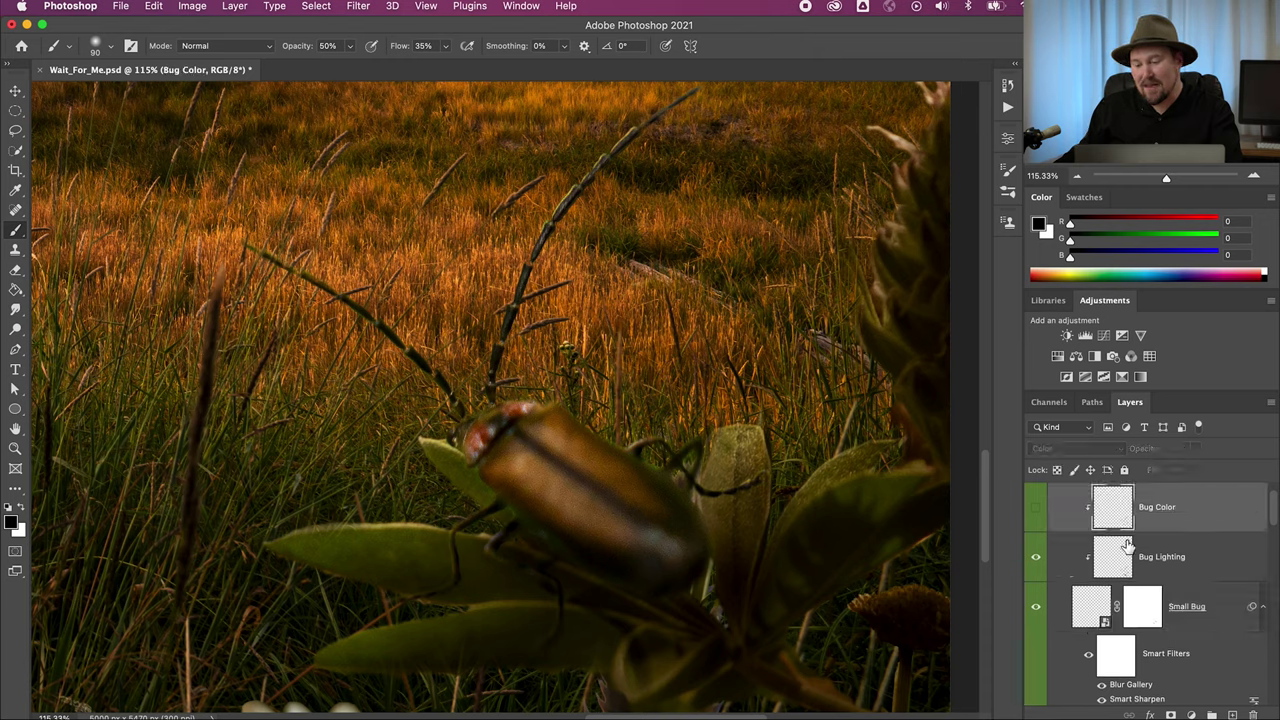
click(1127, 570)
click(1119, 514)
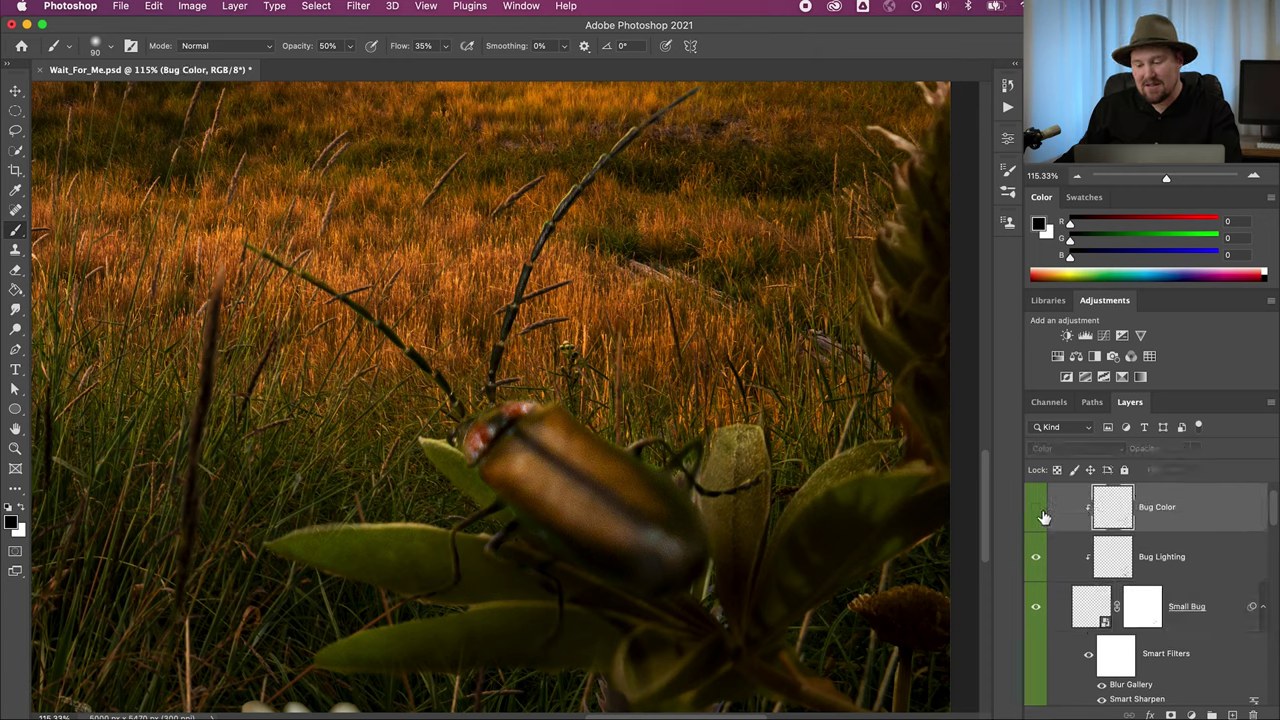
click(1036, 508)
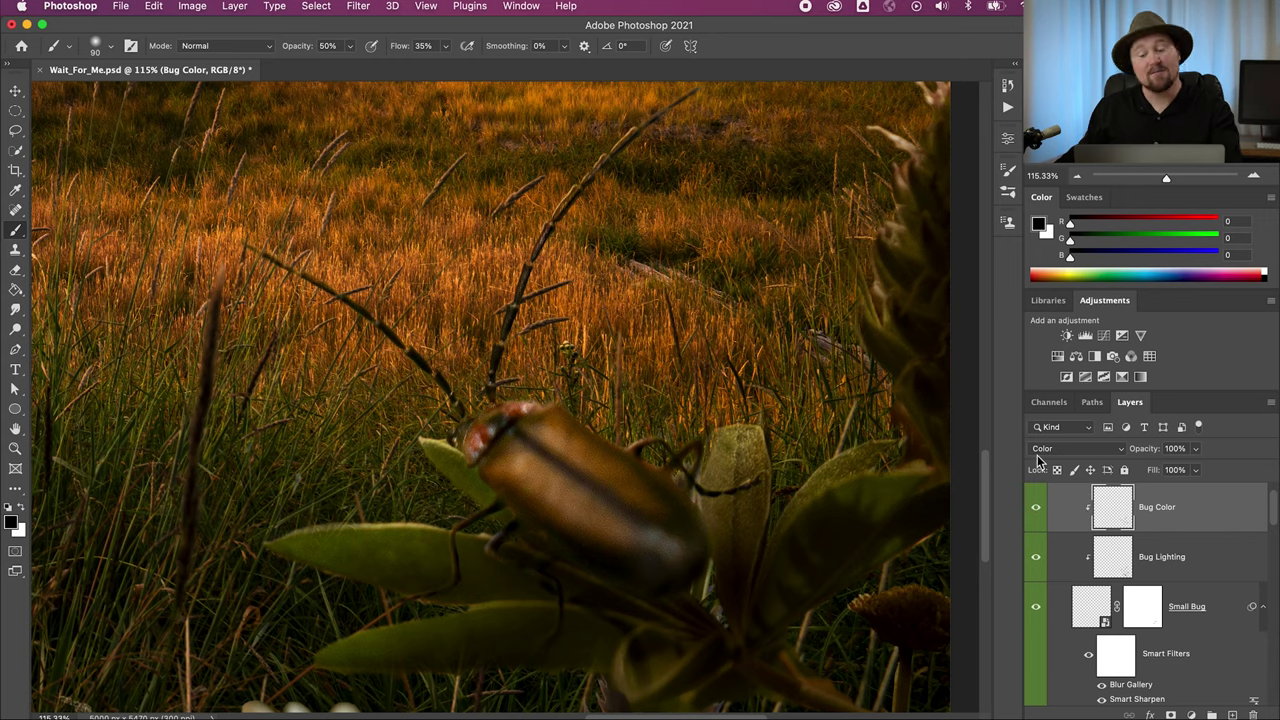
Step: Toggle Bug Lighting repeatedly to compare the beetle's lighting, leaving it visible
click(1113, 557)
click(1037, 558)
click(1037, 558)
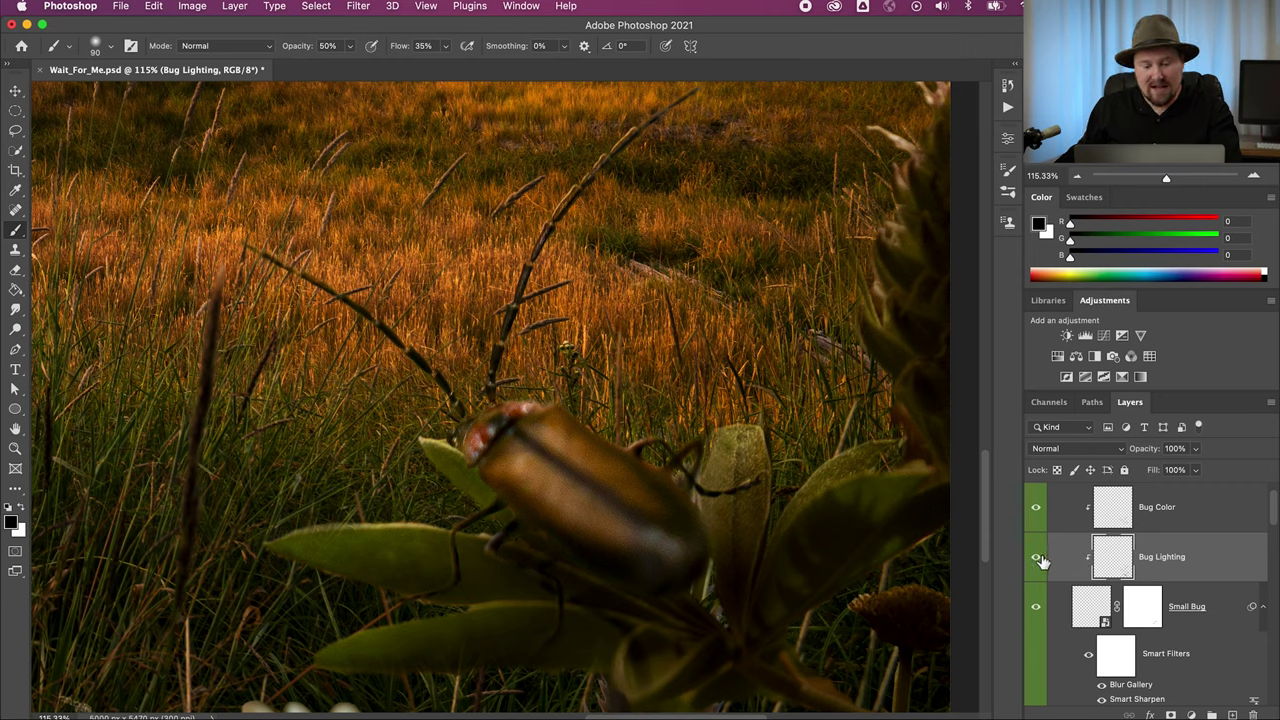
click(1037, 558)
click(1037, 558)
click(1037, 559)
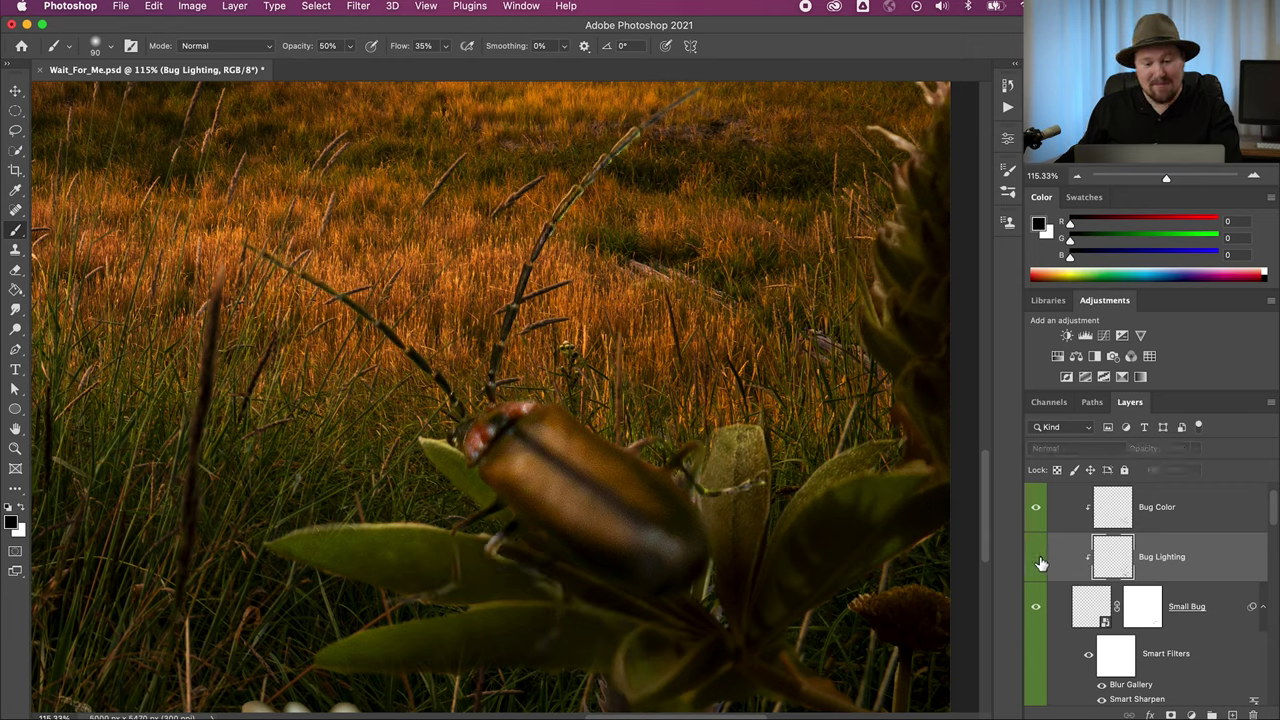
click(1037, 559)
click(1037, 559)
click(1037, 559)
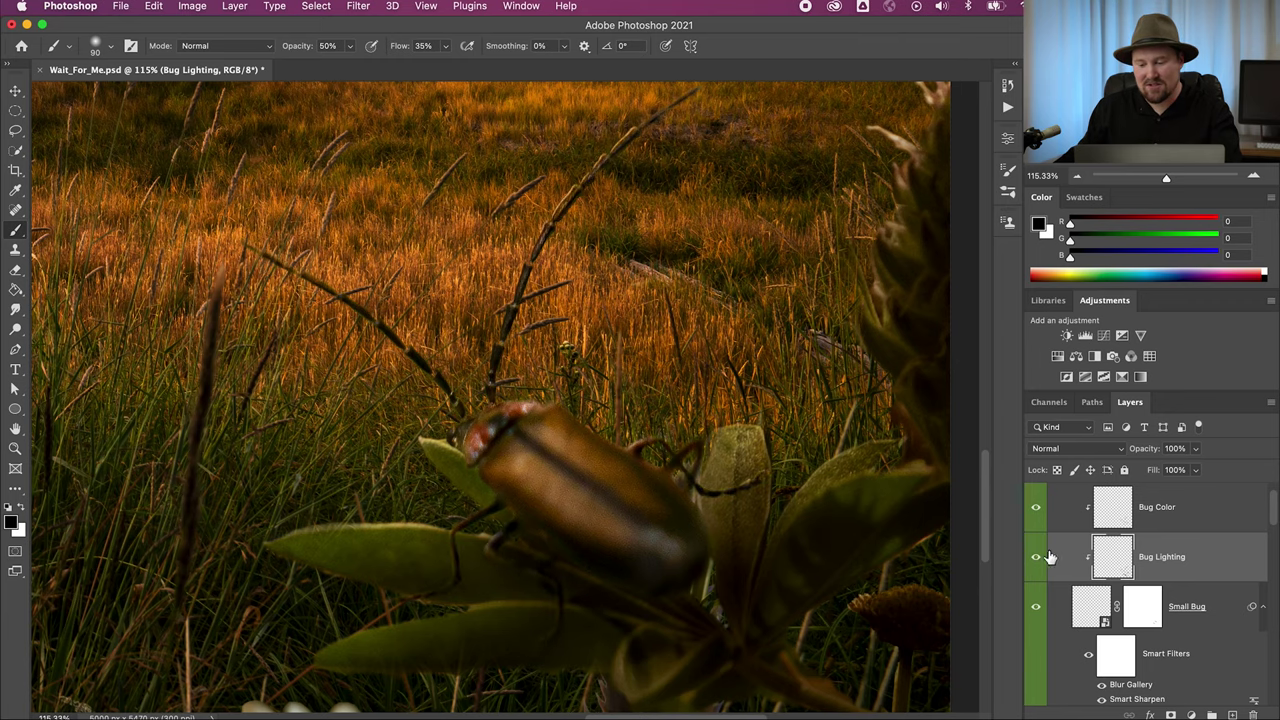
click(1037, 559)
click(1037, 559)
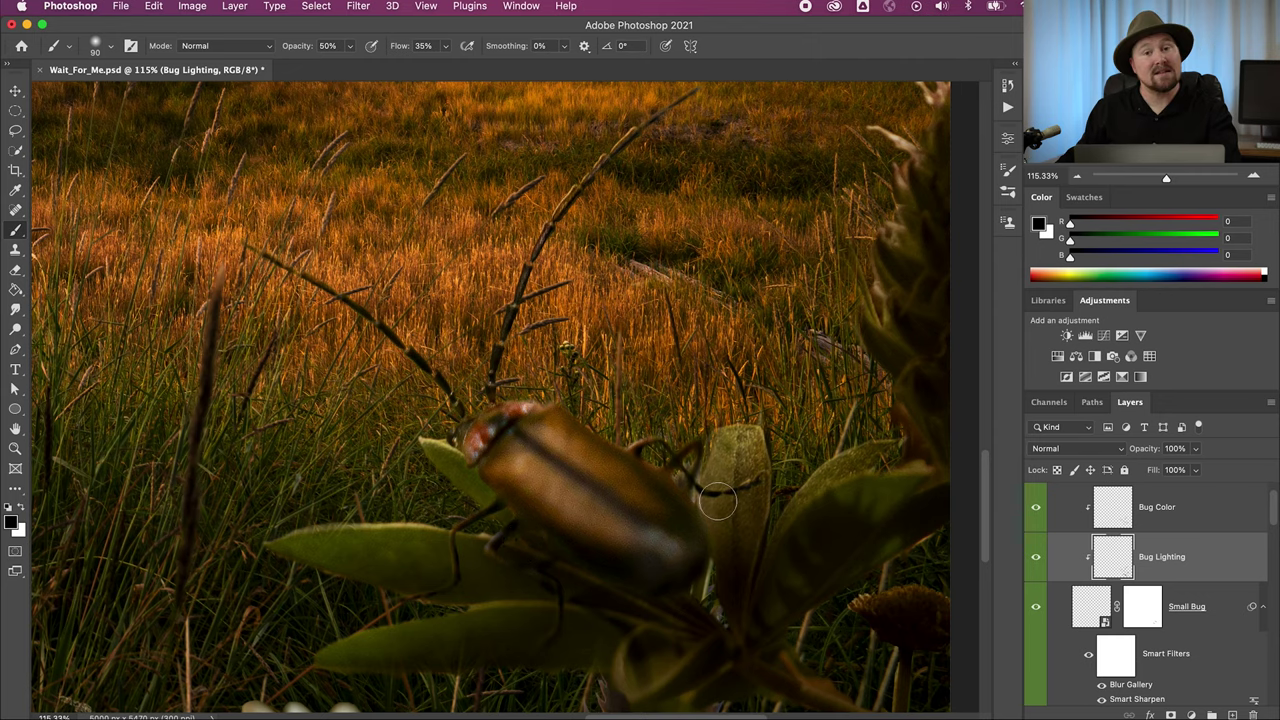
alt+click(1100, 580)
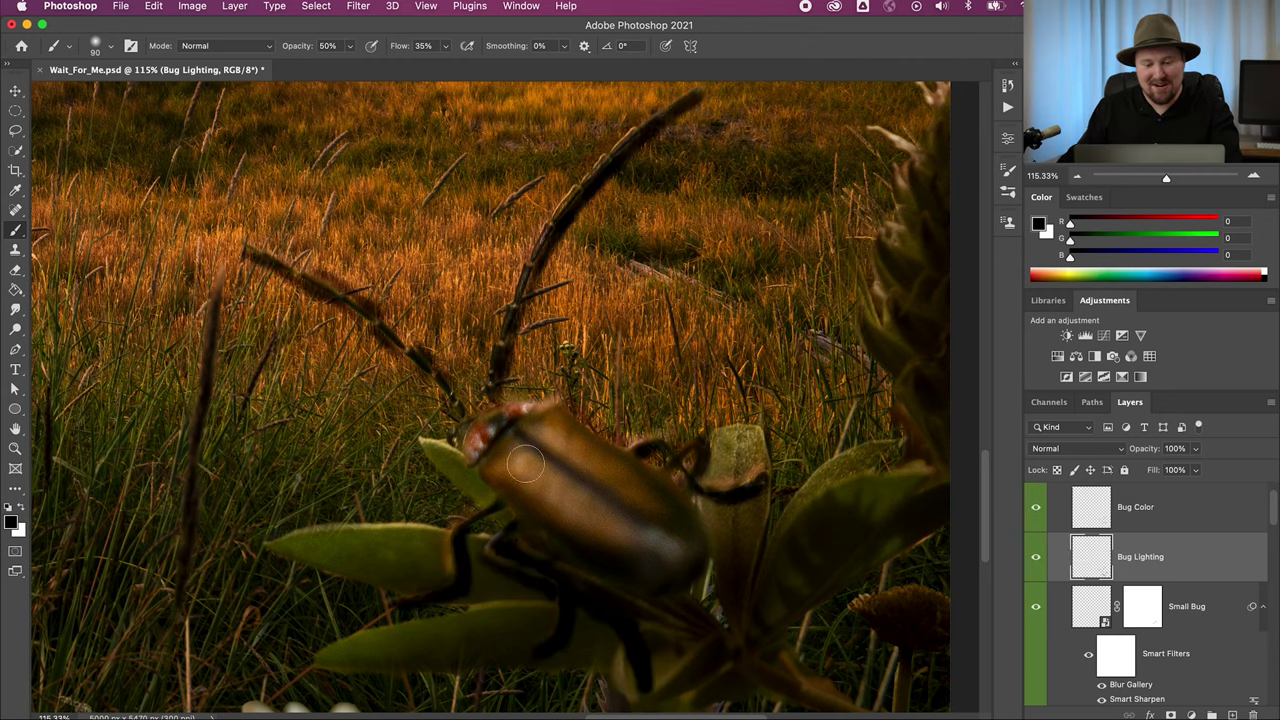
click(1036, 557)
click(1036, 557)
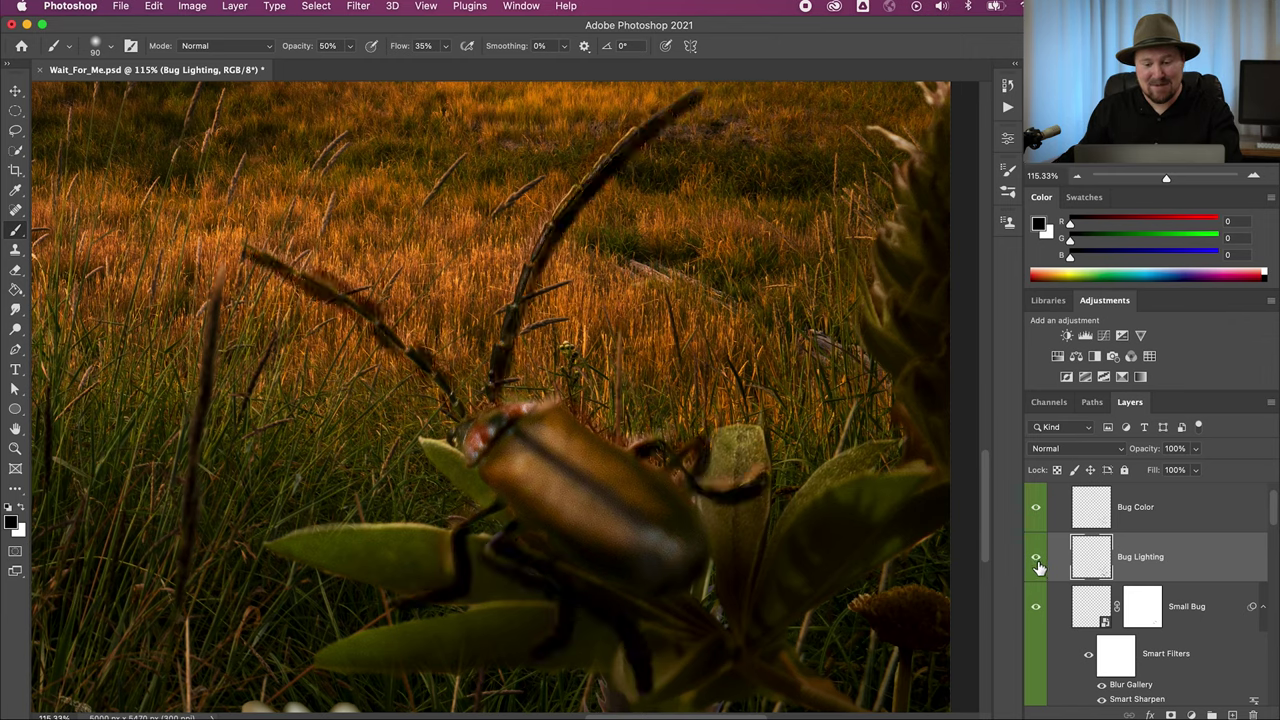
alt+click(1110, 580)
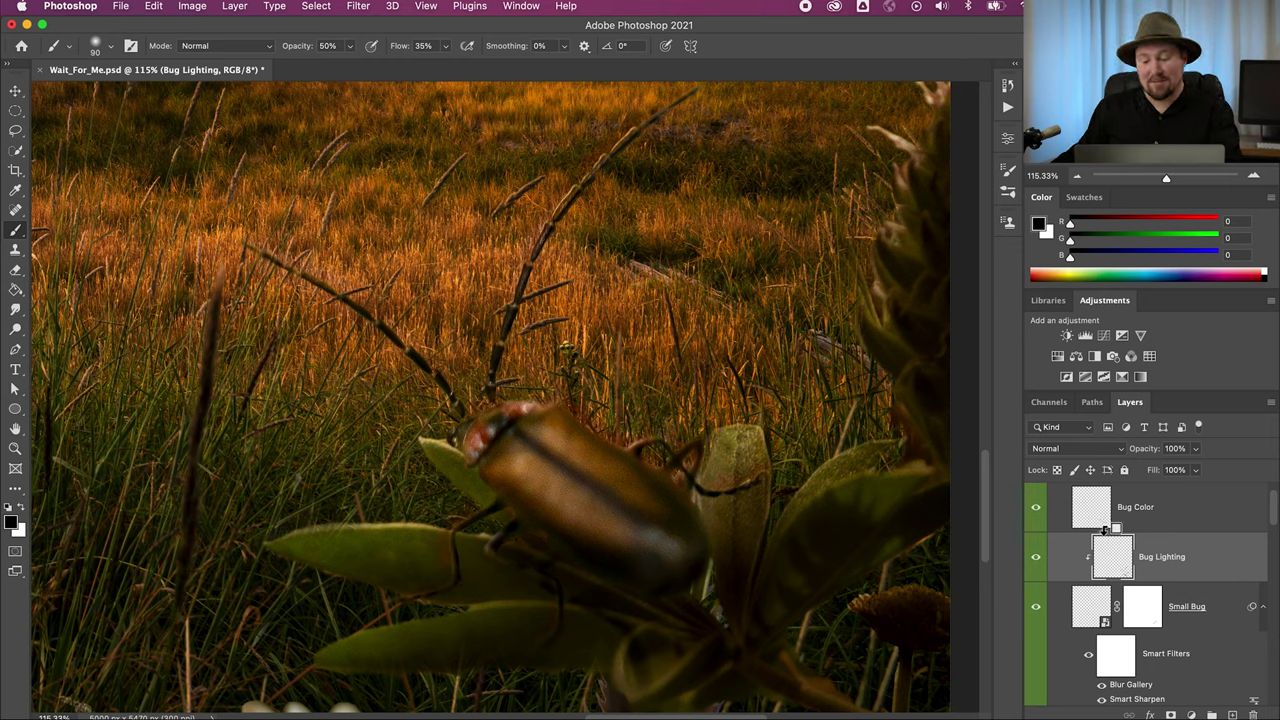
alt+click(1107, 530)
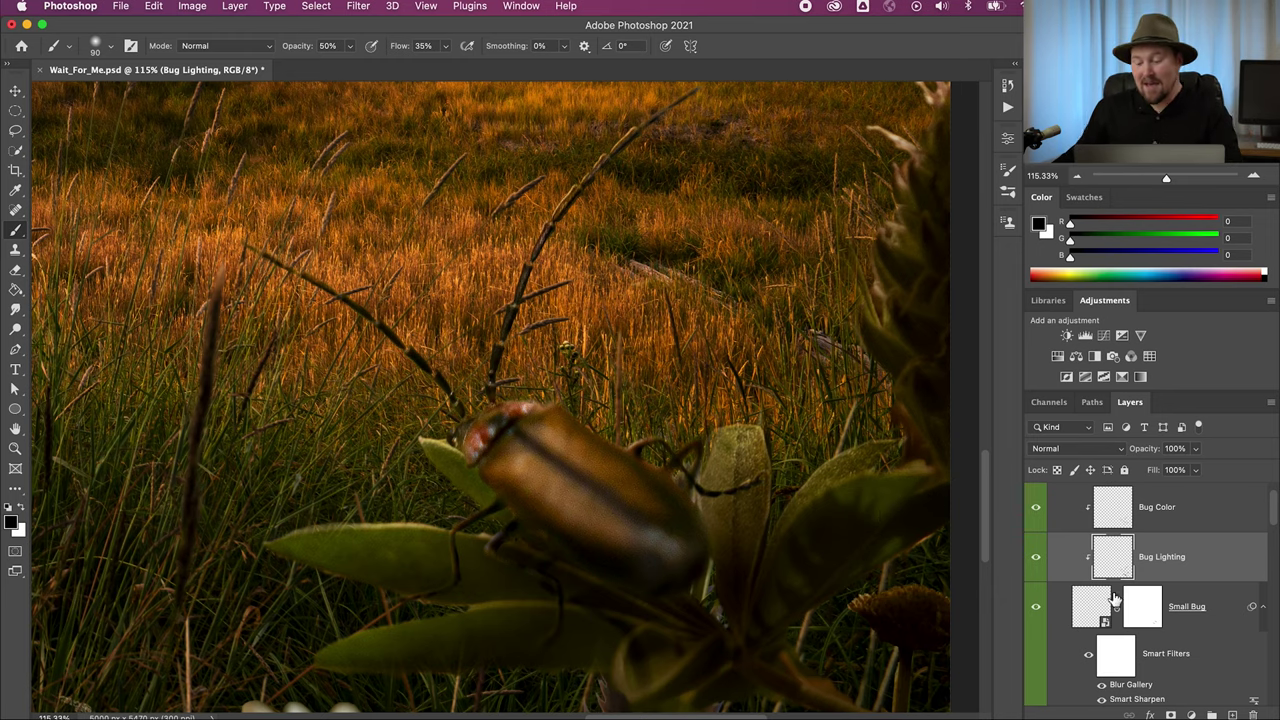
scroll(1268, 535, down, 3)
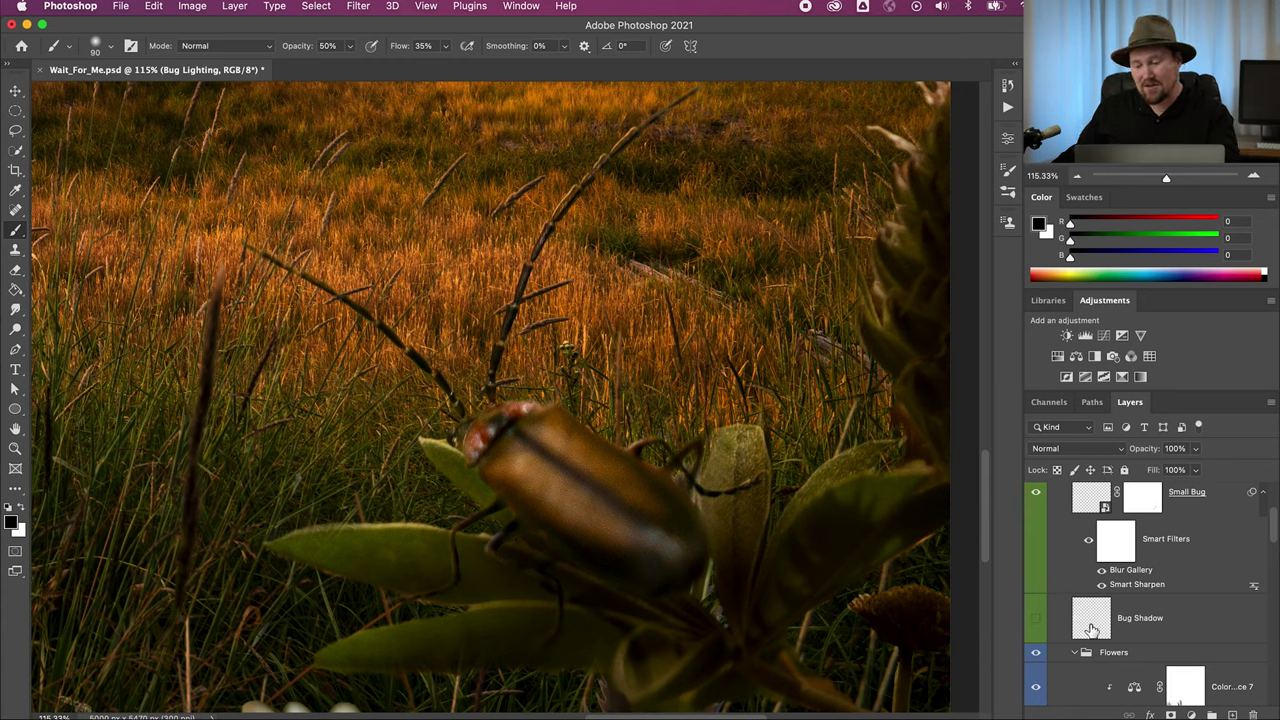
Step: Compare the foreground beetle with and without the Bug Shadow layer, leaving the shadow visible
click(1091, 628)
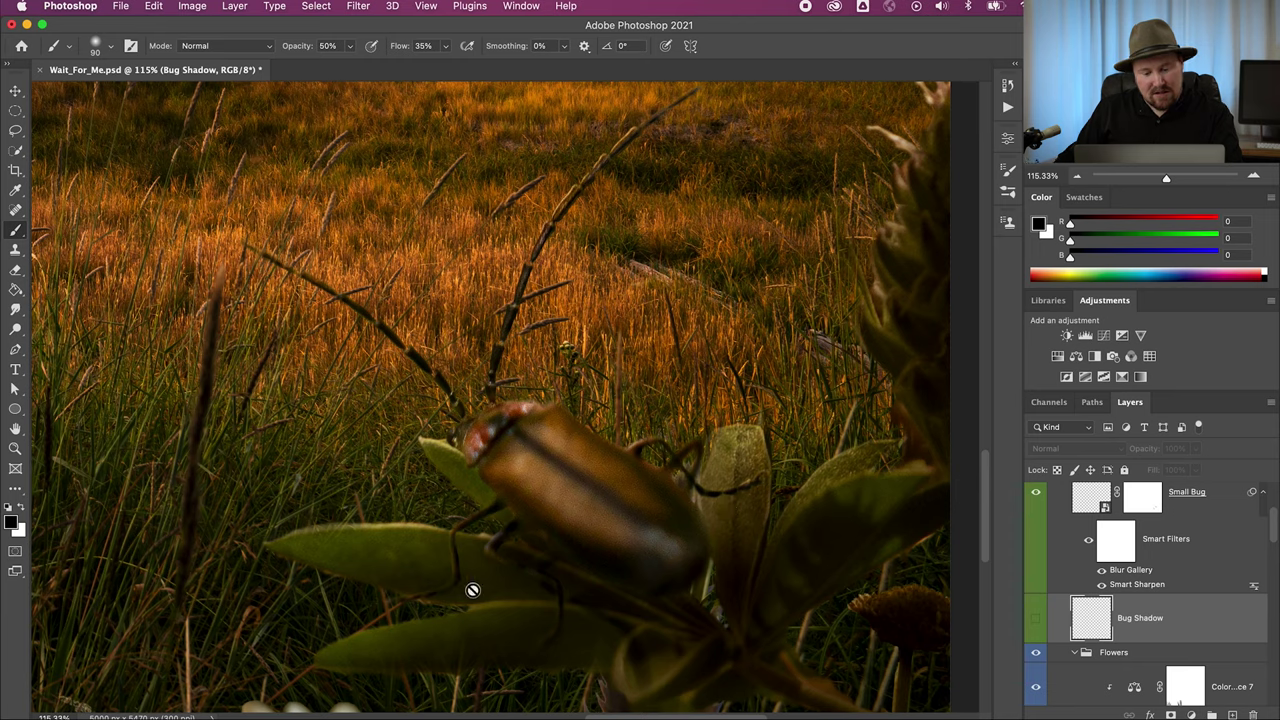
click(1037, 625)
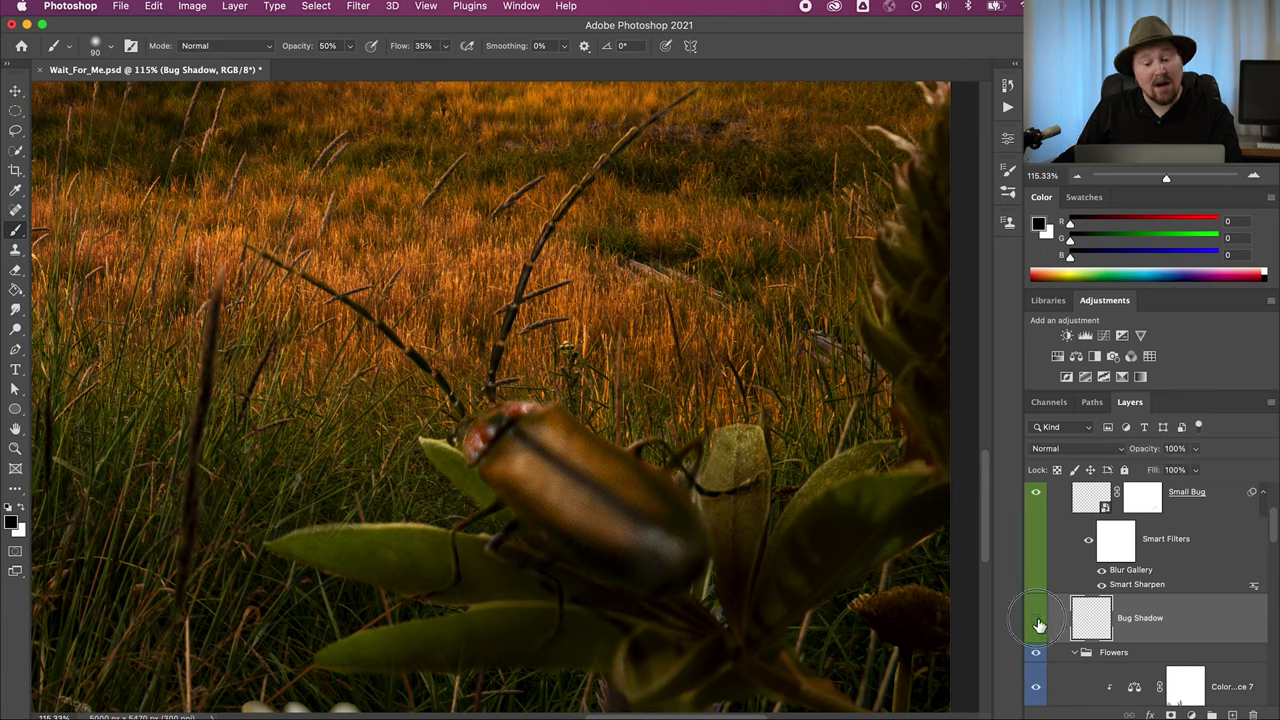
click(1037, 625)
click(1037, 624)
click(1037, 624)
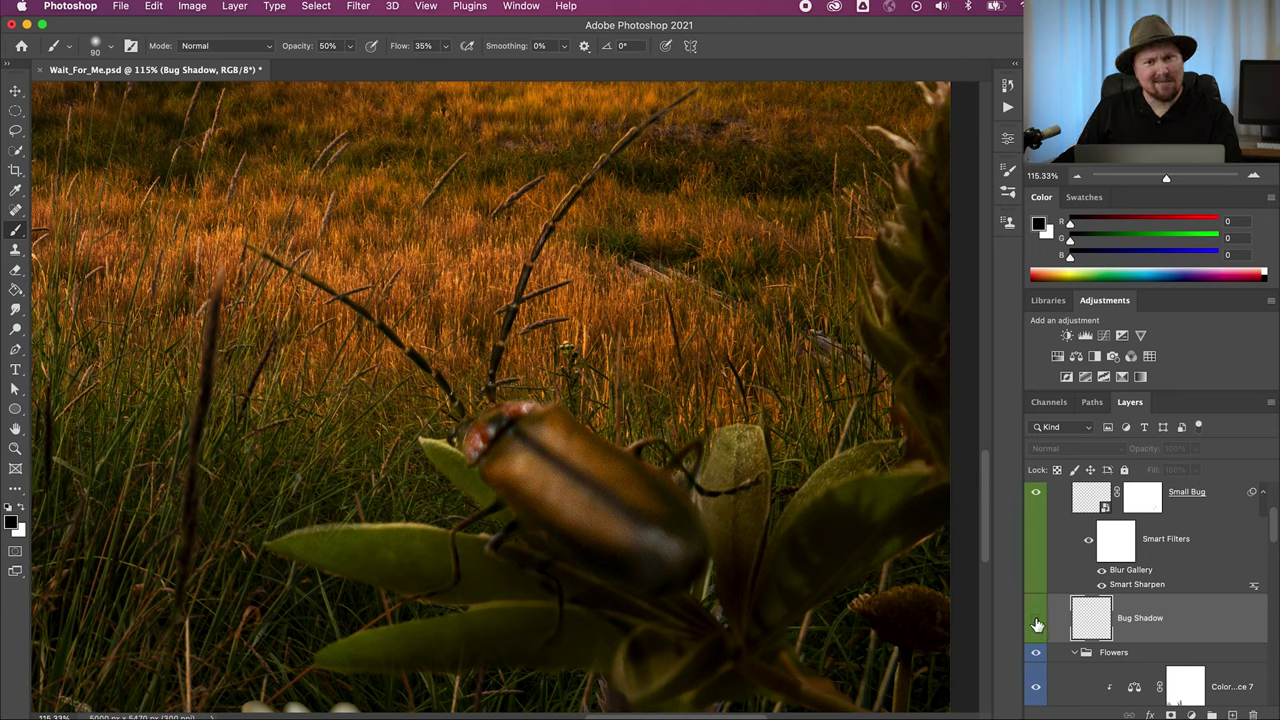
click(1037, 625)
click(1037, 625)
click(1037, 625)
click(1037, 625)
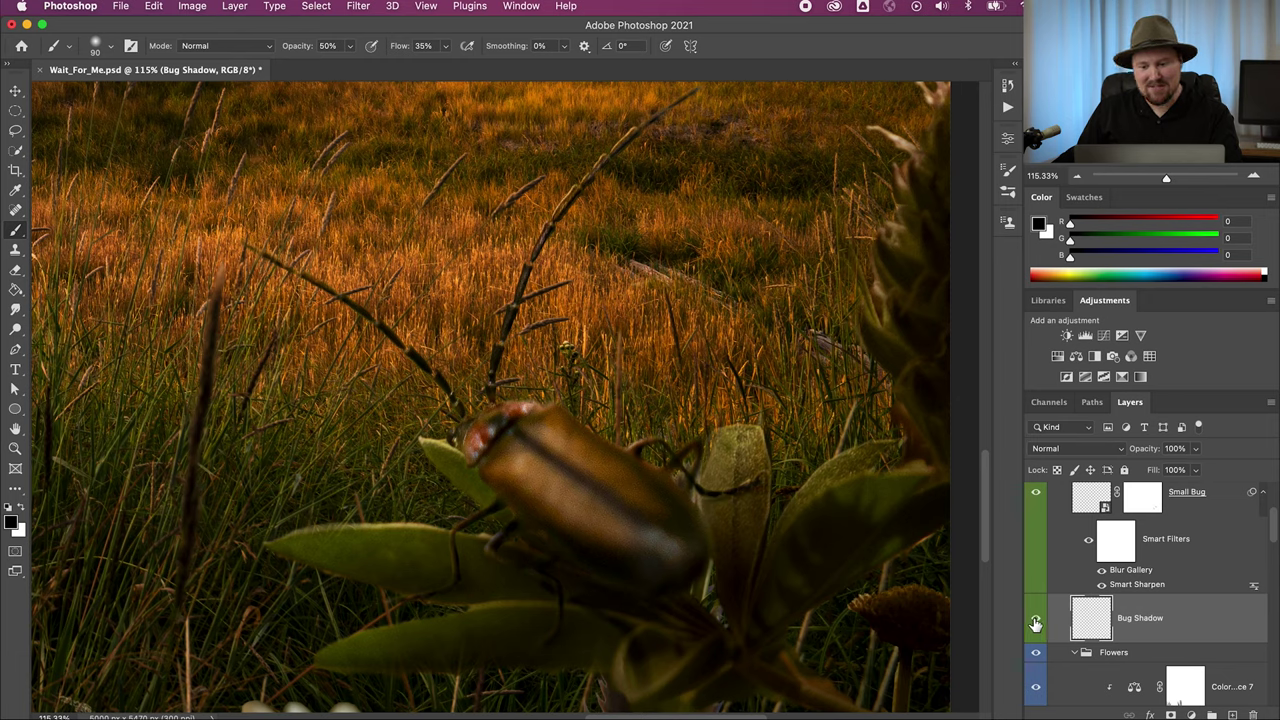
click(1036, 624)
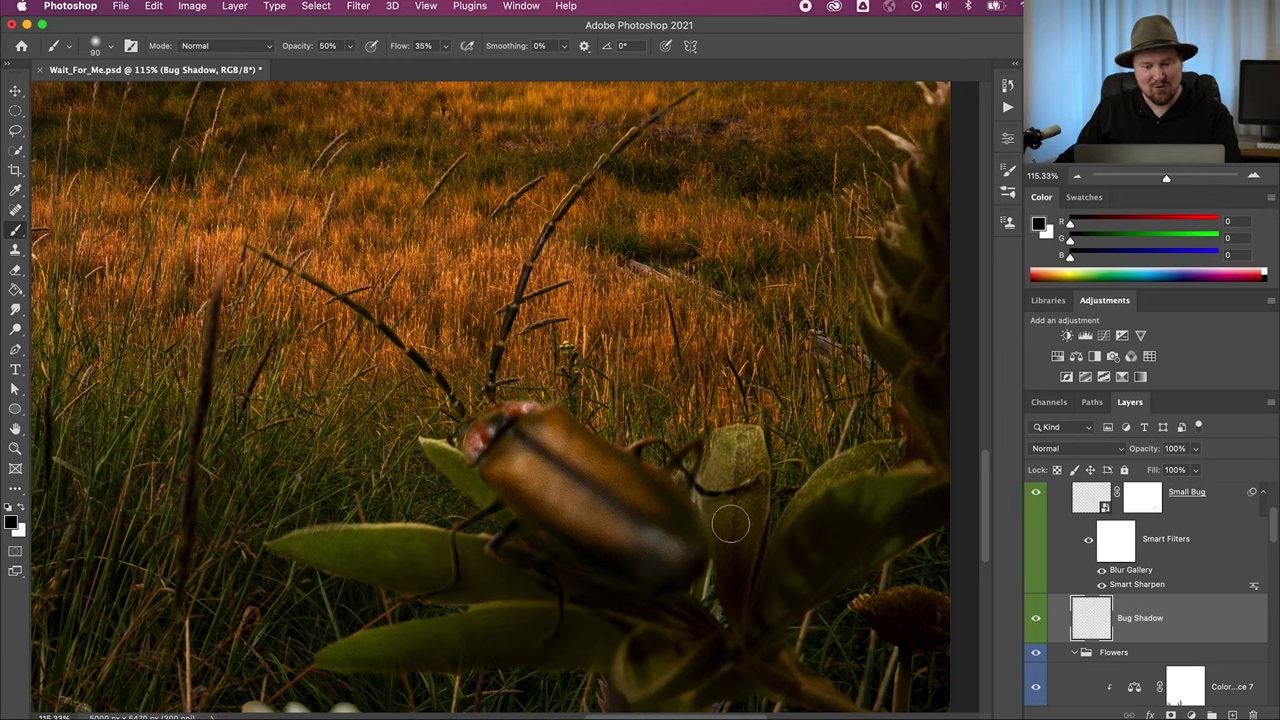
click(1036, 618)
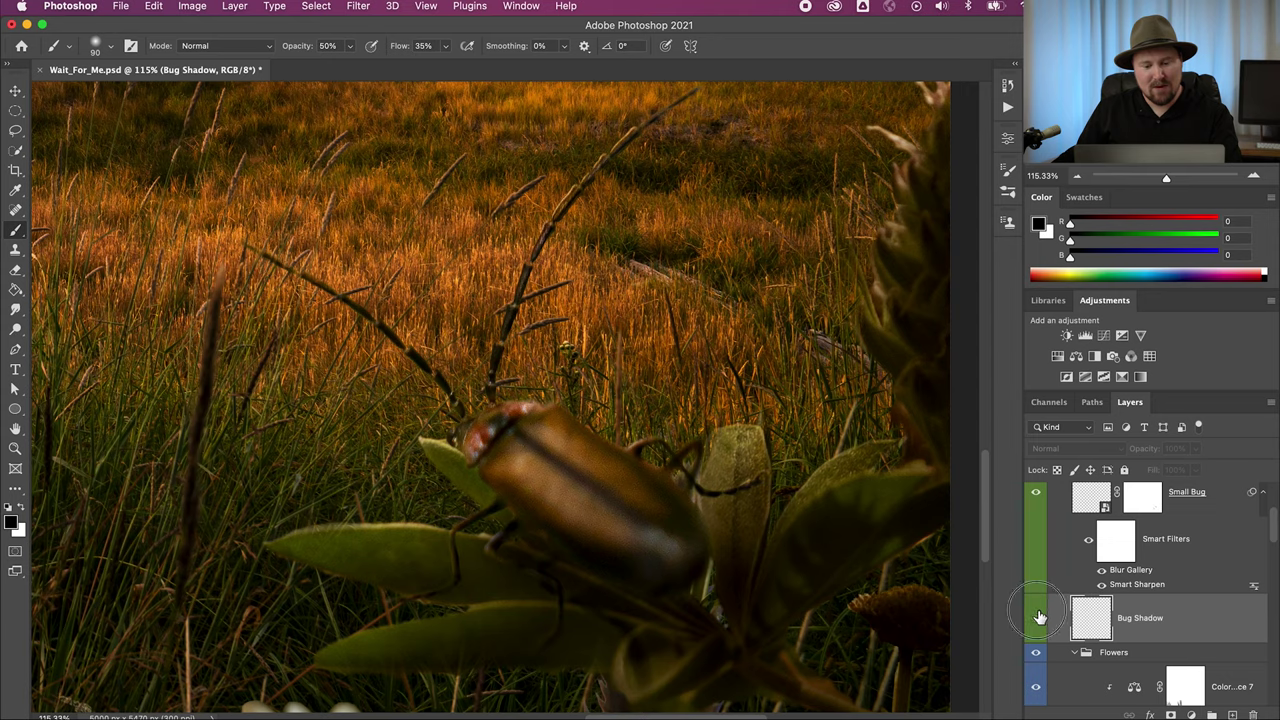
click(1036, 618)
click(1036, 618)
click(1037, 617)
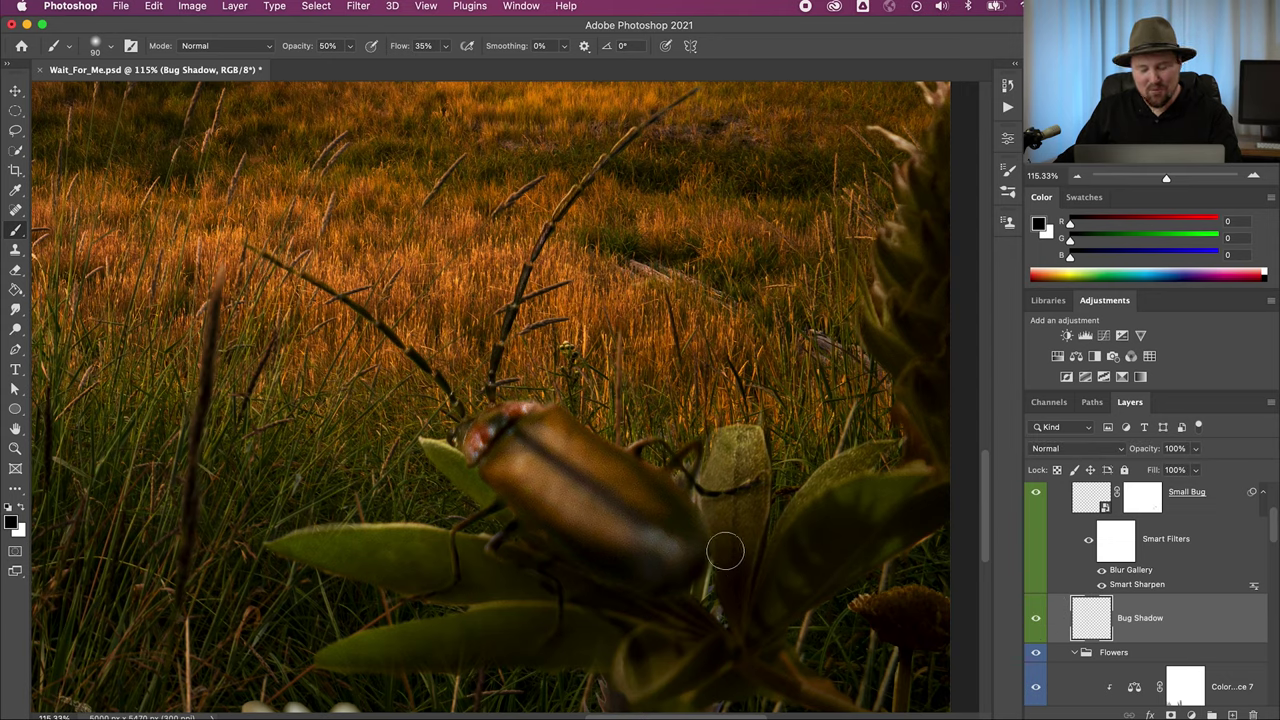
scroll(712, 563, down, 3)
Step: Zoom out to about 49% and pan to bring the sky and mountain into view
scroll(712, 563, down, 5)
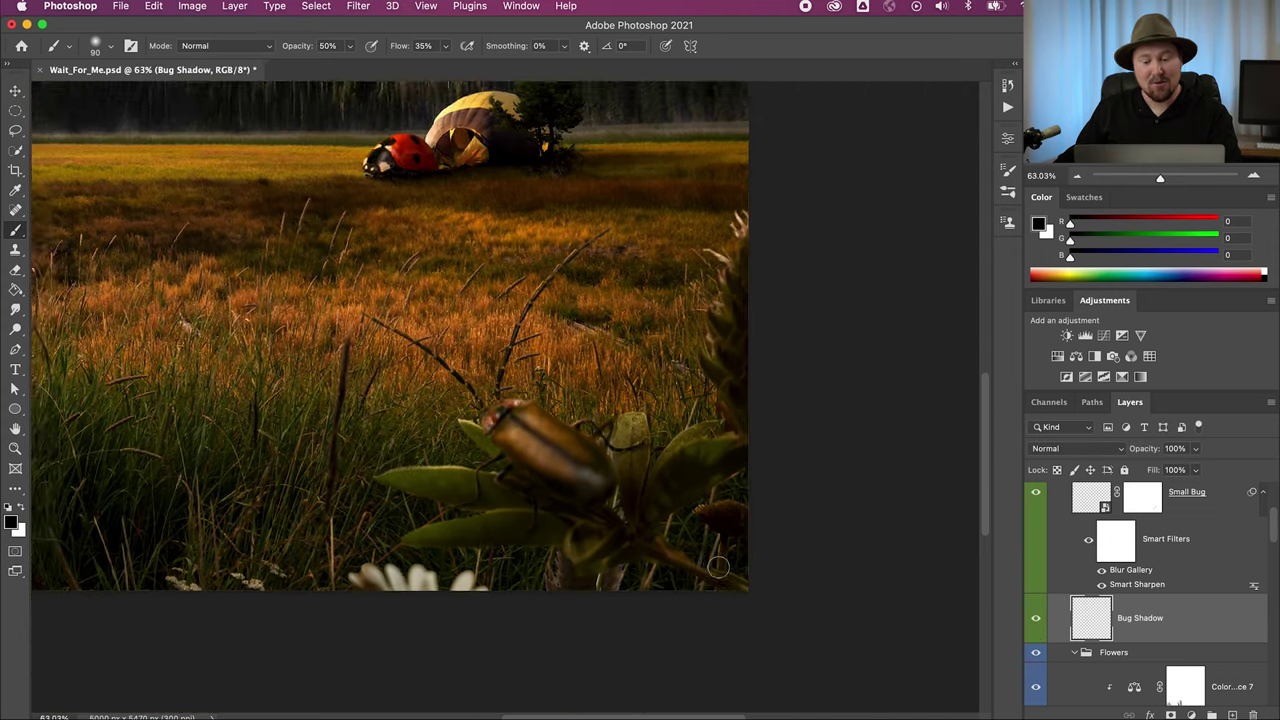
drag(587, 385, 785, 512)
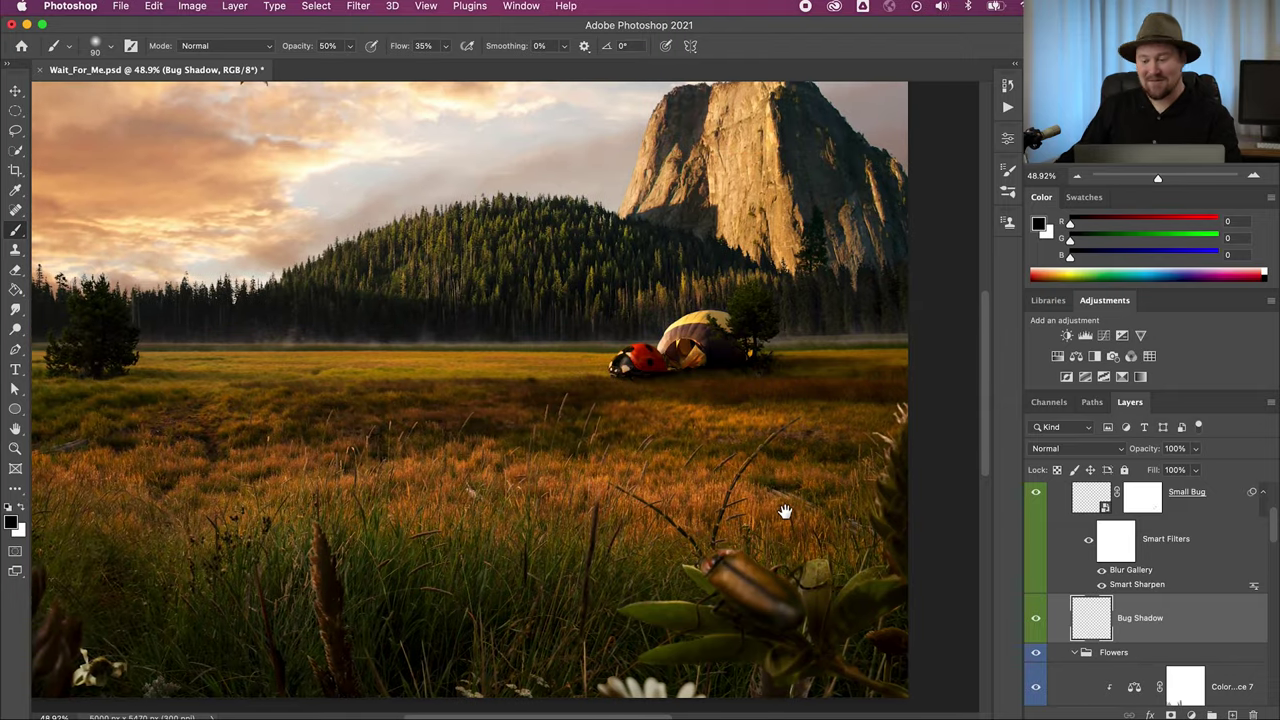